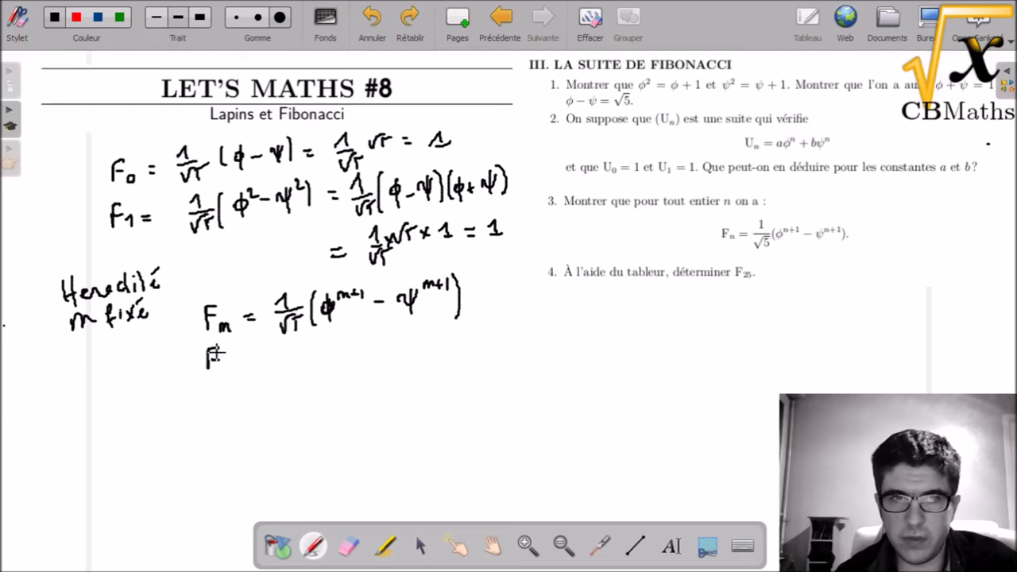
- Handwrite the second induction hypothesis F_{n+1} = 1/√5 (φ^{n+2} − ψ^{n+2}) below the F_n line
left_click_drag(227, 371, 235, 365)
left_click_drag(286, 345, 291, 357)
mouse_move(282, 362)
left_mouse_down()
mouse_move(314, 364)
mouse_move(322, 377)
mouse_move(343, 360)
left_mouse_up()
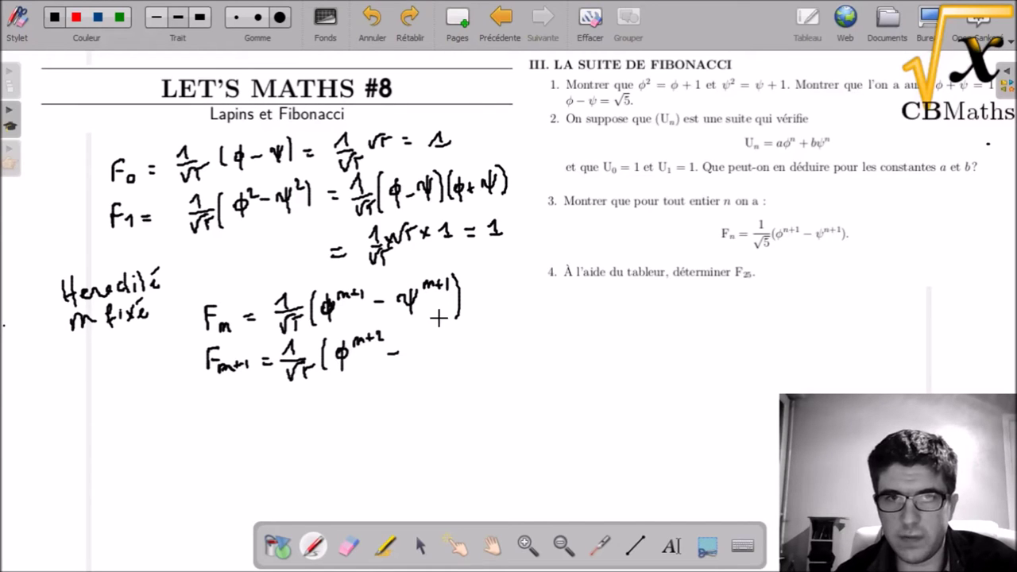
left_click_drag(418, 337, 441, 332)
left_click_drag(430, 326, 427, 367)
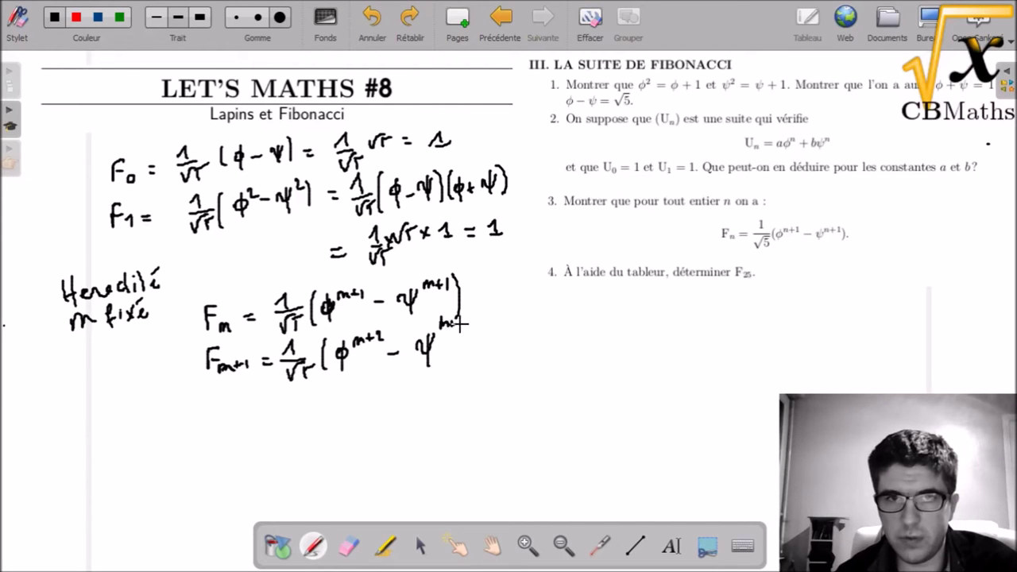
left_click_drag(470, 316, 472, 361)
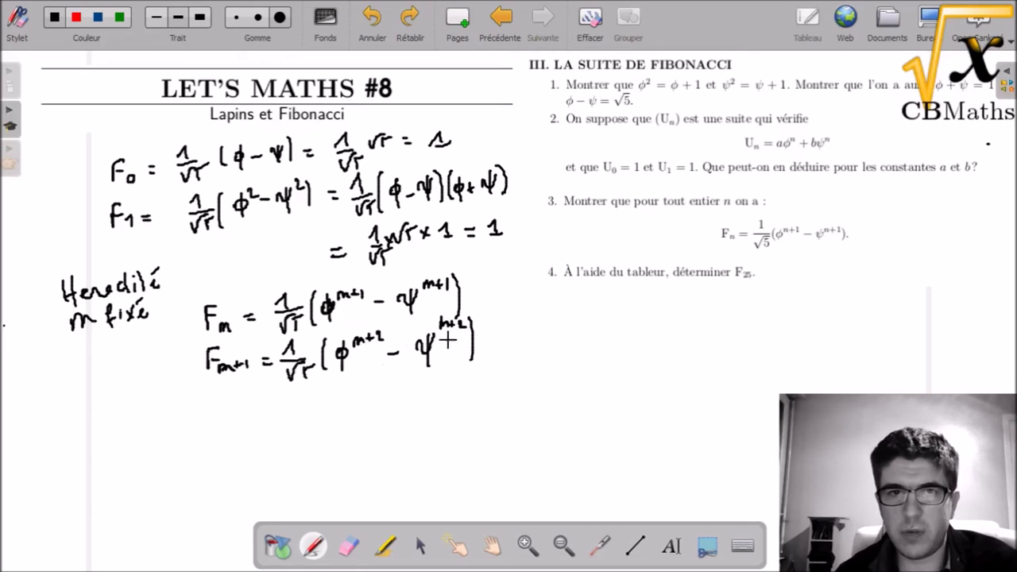
- Start a new handwritten line with F_{n+2} = F_{n+1} + F_n = 1/√5 and an opening parenthesis
left_click_drag(88, 392, 89, 432)
left_click_drag(83, 407, 164, 424)
mouse_move(160, 400)
left_mouse_down()
mouse_move(178, 397)
mouse_move(201, 419)
left_mouse_up()
mouse_move(205, 404)
left_mouse_down()
mouse_move(206, 416)
mouse_move(223, 406)
left_mouse_up()
mouse_move(215, 400)
left_mouse_down()
mouse_move(216, 415)
mouse_move(230, 417)
left_mouse_up()
mouse_move(228, 397)
left_mouse_down()
mouse_move(242, 396)
mouse_move(252, 413)
left_mouse_up()
mouse_move(258, 405)
left_mouse_down()
mouse_move(299, 402)
mouse_move(329, 418)
left_mouse_up()
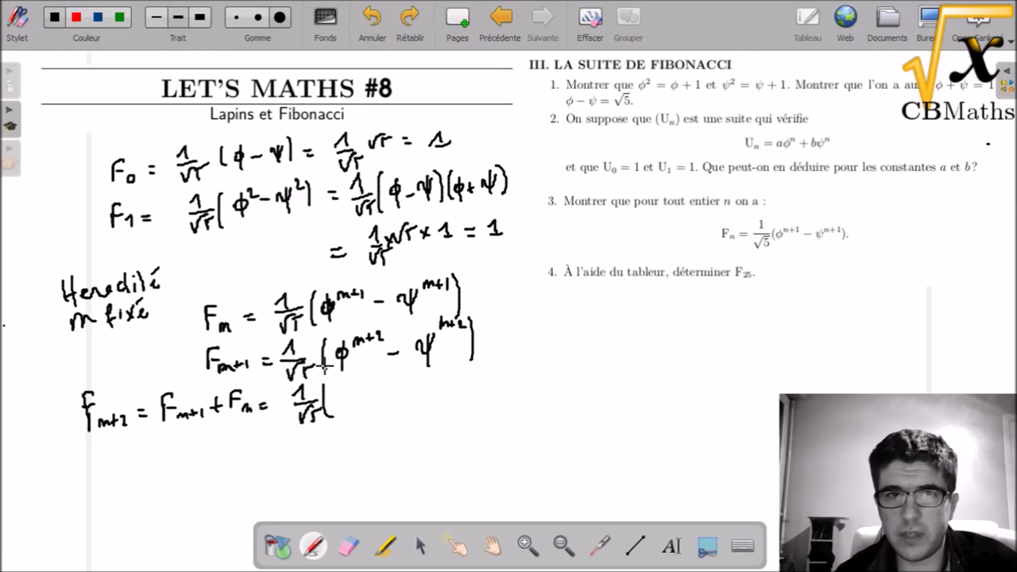
- Complete the parenthesis of the F_{n+2} line with φ^{n+2} + φ^{n+1} − (ψ^{n+2} − ψ^{n+1})
left_click_drag(351, 398, 348, 413)
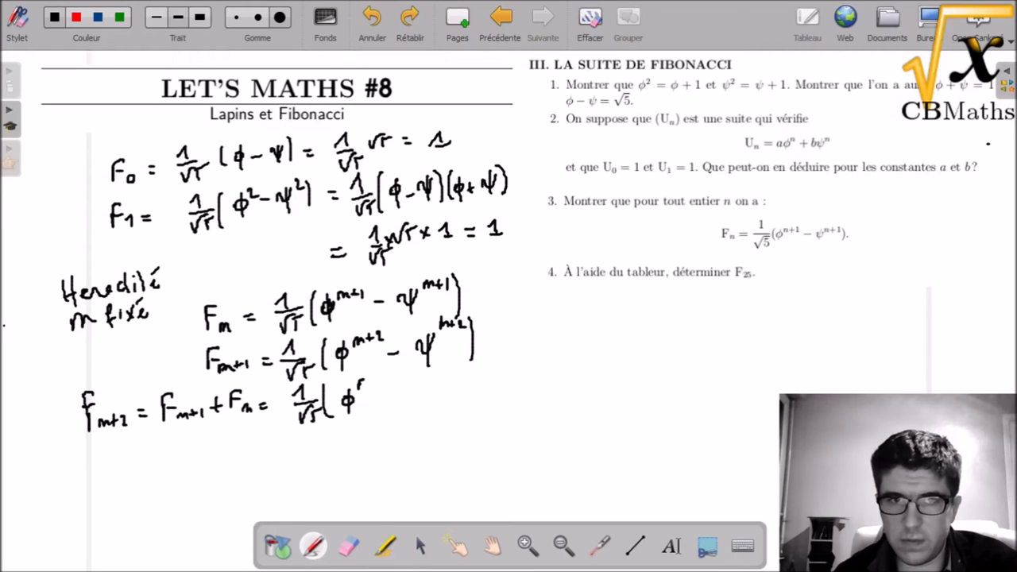
left_click_drag(387, 378, 398, 389)
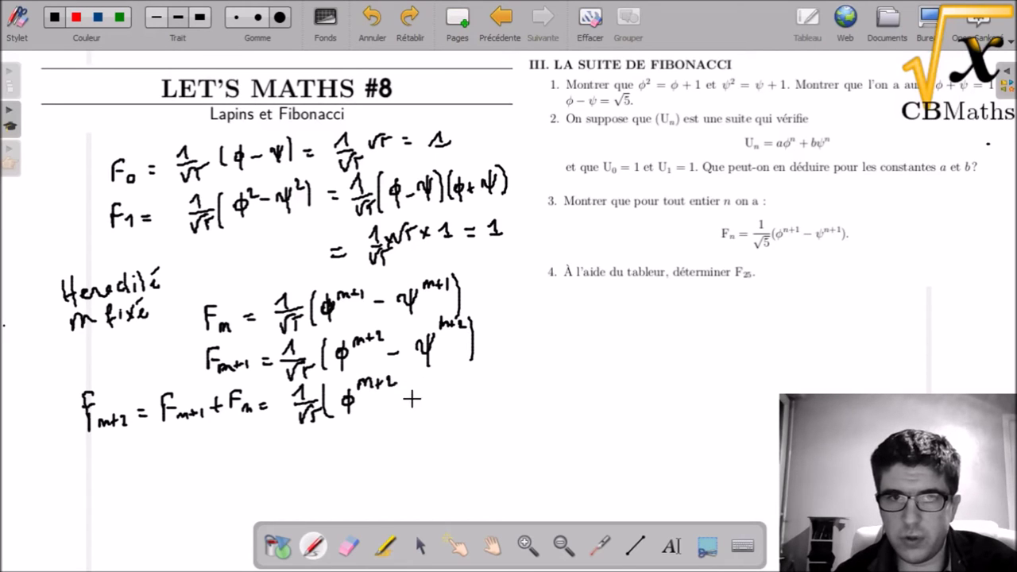
left_click_drag(436, 380, 460, 379)
mouse_move(454, 375)
left_mouse_down()
mouse_move(455, 385)
mouse_move(482, 386)
left_mouse_up()
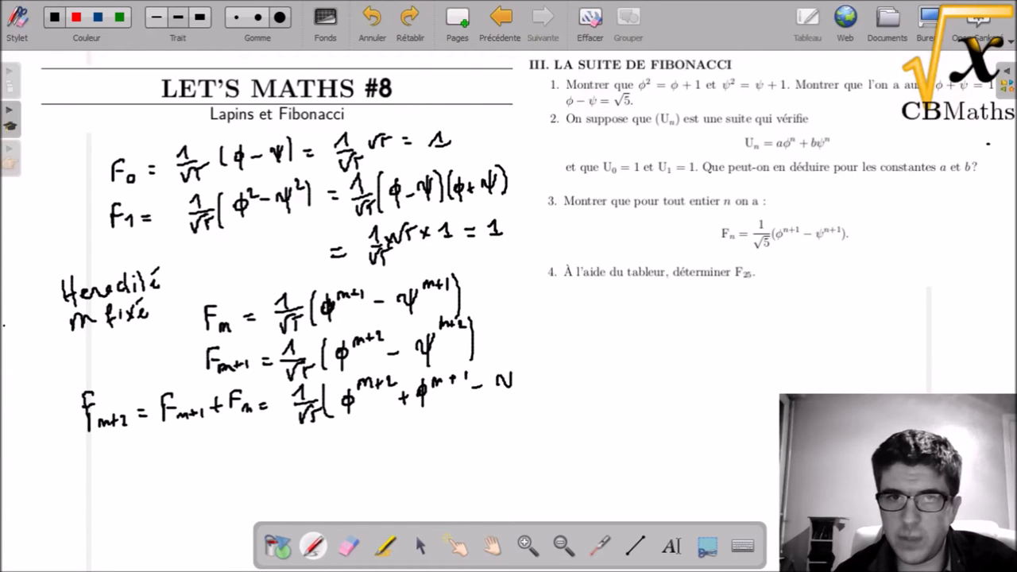
mouse_move(522, 364)
left_mouse_down()
mouse_move(534, 368)
mouse_move(491, 388)
mouse_move(503, 411)
left_mouse_up()
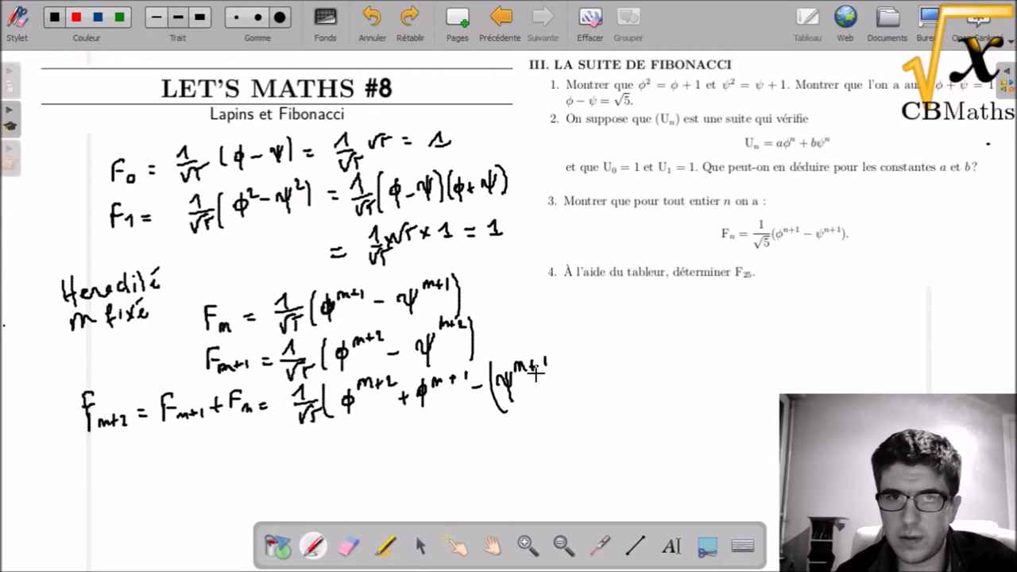
left_click_drag(555, 384, 584, 391)
mouse_move(596, 359)
left_mouse_down()
mouse_move(596, 367)
mouse_move(618, 355)
mouse_move(626, 381)
left_mouse_up()
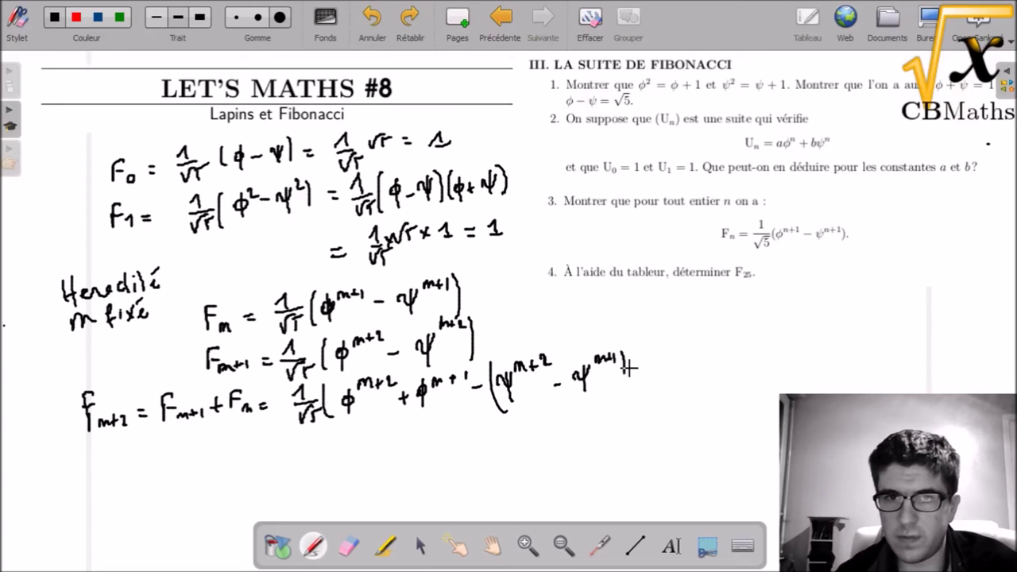
left_click_drag(631, 346, 633, 389)
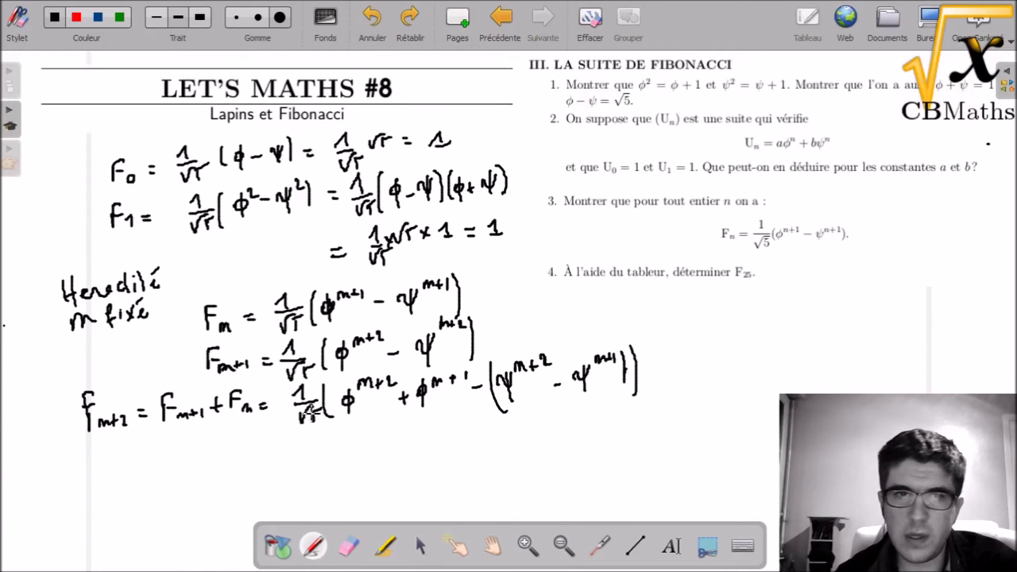
- Write the factored line = 1/√5 (φ^{n+1}(φ+1) − ψ^{n+1}(ψ+1)) below the F_{n+2} expansion
left_click_drag(299, 450, 339, 477)
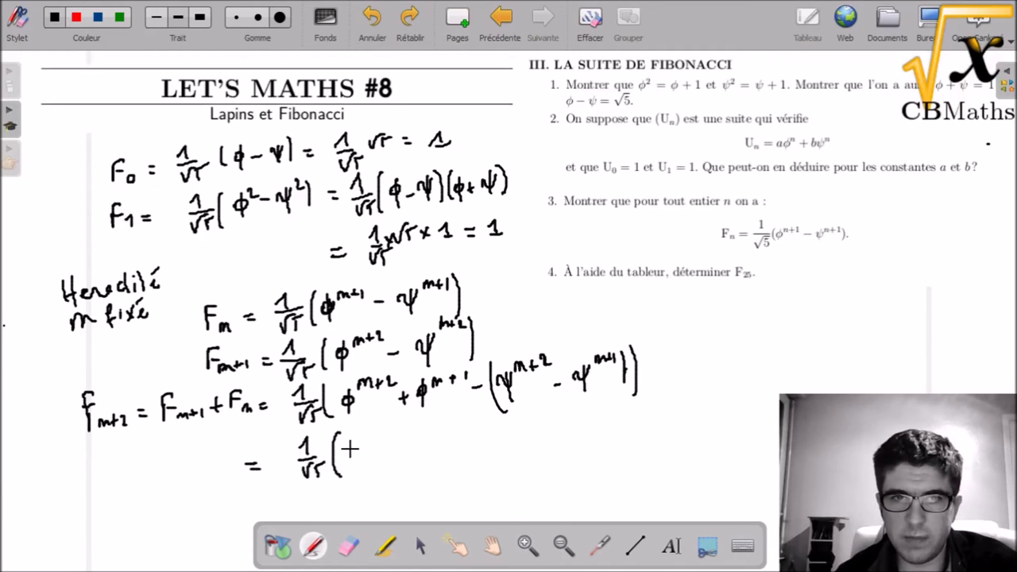
left_click_drag(354, 439, 353, 469)
mouse_move(370, 434)
left_mouse_down()
mouse_move(410, 439)
mouse_move(413, 453)
mouse_move(434, 439)
left_mouse_up()
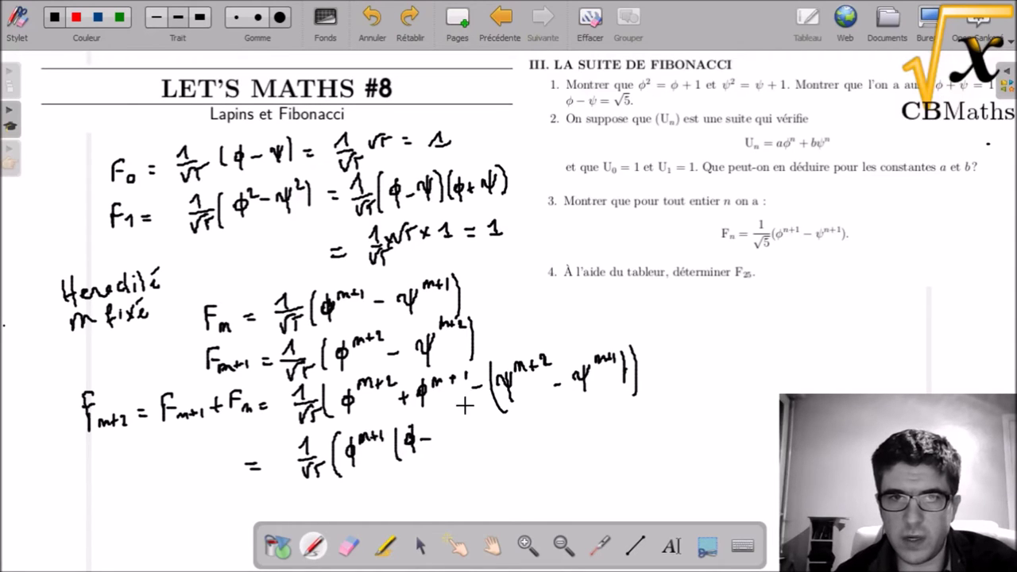
left_click_drag(435, 434, 436, 450)
left_click_drag(441, 422, 447, 456)
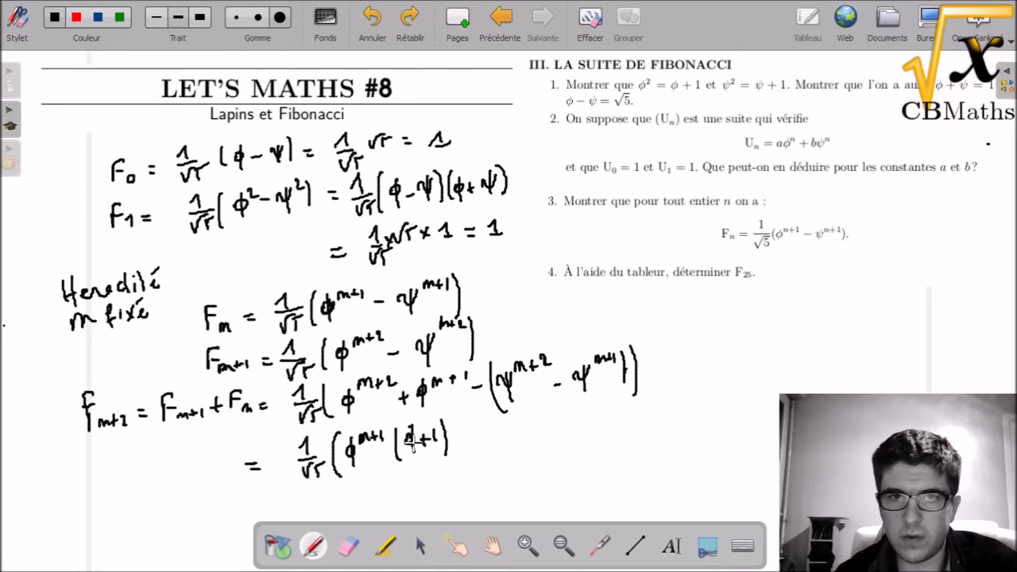
mouse_move(462, 436)
left_mouse_down()
mouse_move(542, 422)
mouse_move(553, 444)
mouse_move(579, 425)
mouse_move(576, 443)
mouse_move(620, 443)
left_mouse_up()
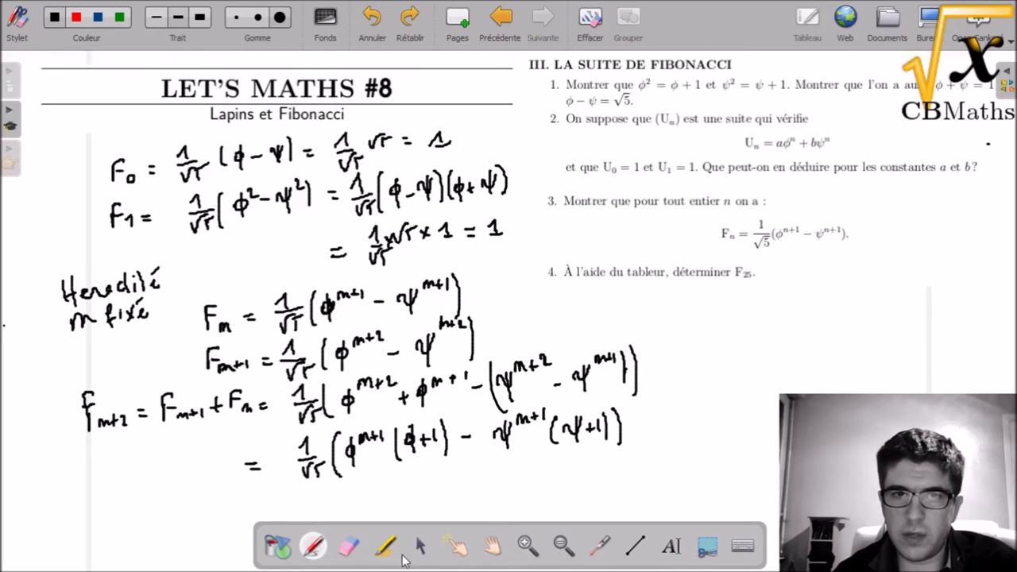
- Draw a vertical separator beside the derivation and continue beyond it with = 1/√5 (φ^{n+1}φ² − ψ^{n+1}ψ²)
left_click_drag(653, 302, 665, 442)
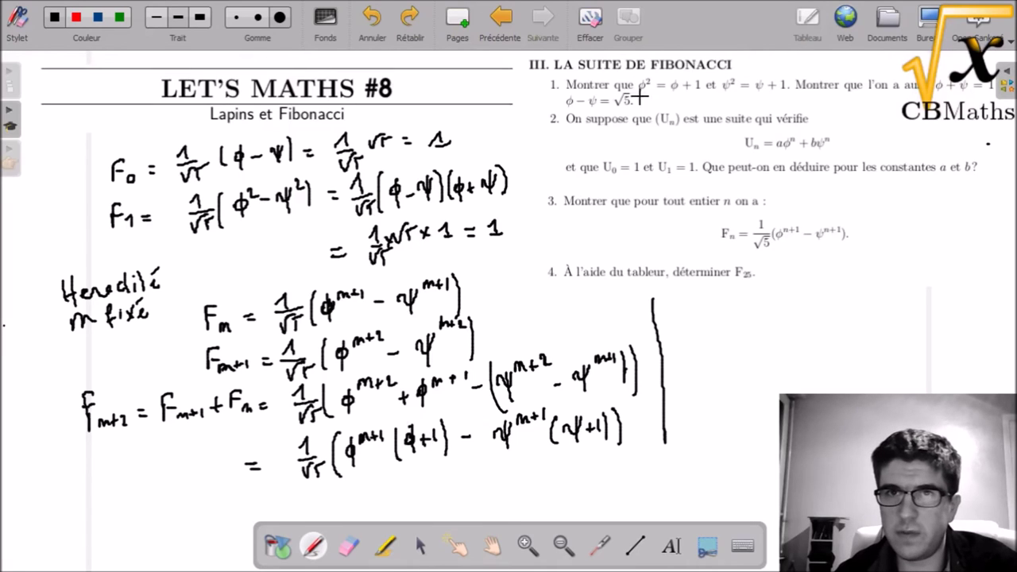
mouse_move(694, 293)
left_mouse_down()
mouse_move(700, 307)
mouse_move(719, 301)
mouse_move(740, 321)
mouse_move(751, 302)
mouse_move(751, 315)
mouse_move(789, 284)
mouse_move(799, 315)
mouse_move(813, 289)
left_mouse_up()
left_click_drag(831, 298, 849, 299)
mouse_move(840, 289)
left_mouse_down()
mouse_move(840, 308)
mouse_move(829, 291)
mouse_move(847, 310)
left_mouse_up()
left_click_drag(863, 280, 882, 280)
left_click_drag(878, 275, 887, 284)
mouse_move(895, 286)
left_mouse_down()
mouse_move(912, 285)
mouse_move(903, 309)
left_mouse_up()
left_click_drag(916, 272, 924, 280)
left_click_drag(925, 272, 924, 300)
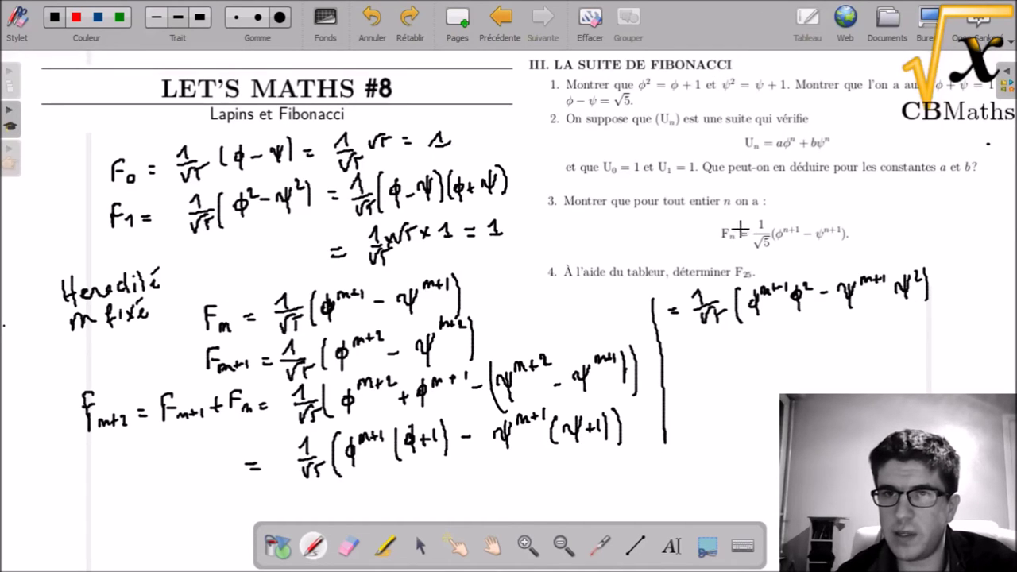
- Write the simplified result = 1/√5 (φ^{n+3} − ψ^{n+3}) on the next line and add a short handwritten note beneath it
left_click(678, 352)
left_click_drag(702, 339, 708, 350)
left_click_drag(698, 356, 720, 355)
left_click_drag(705, 362, 737, 367)
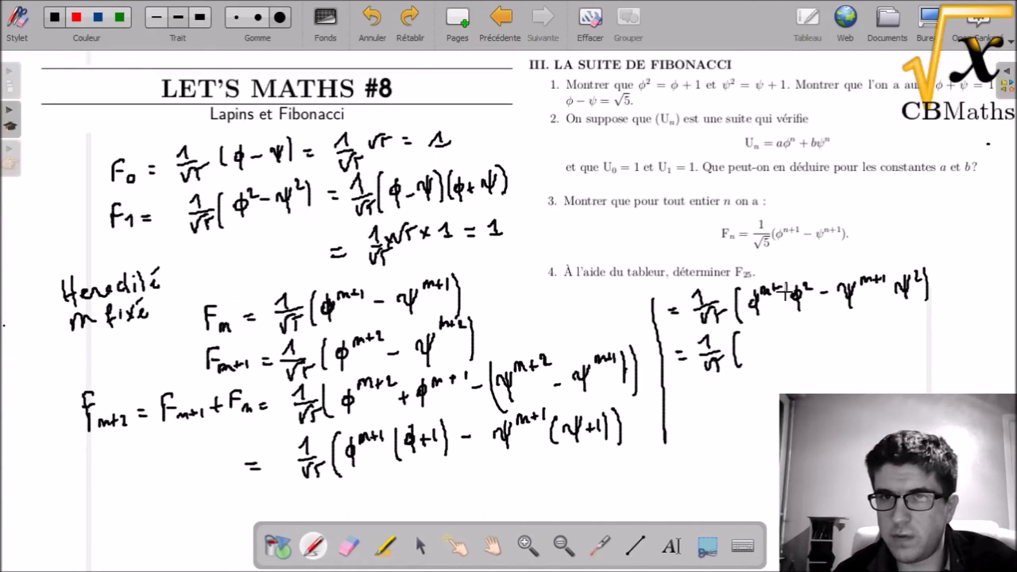
left_click_drag(749, 341, 753, 366)
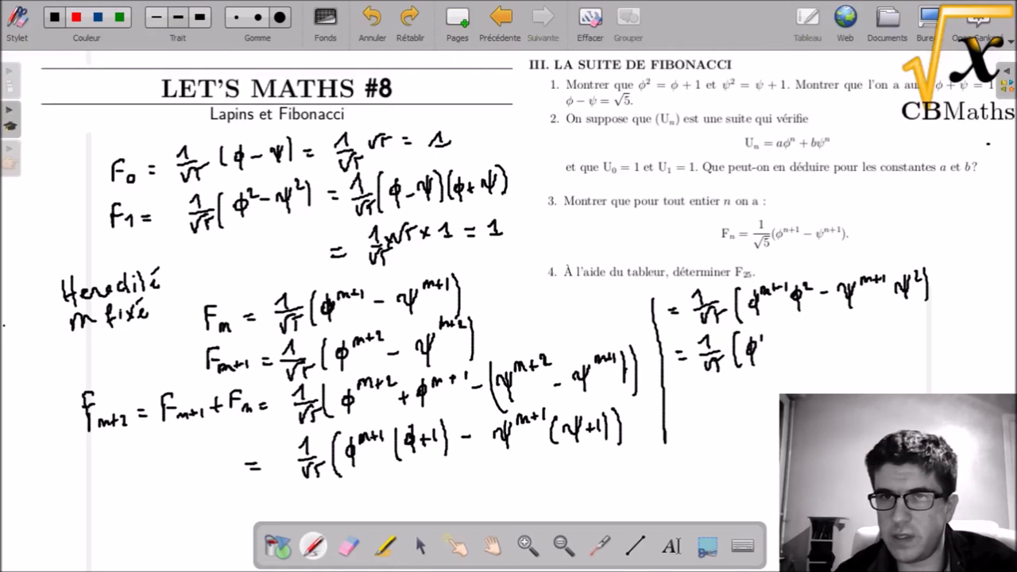
left_click_drag(782, 331, 785, 344)
mouse_move(801, 340)
left_mouse_down()
mouse_move(845, 333)
mouse_move(837, 364)
left_mouse_up()
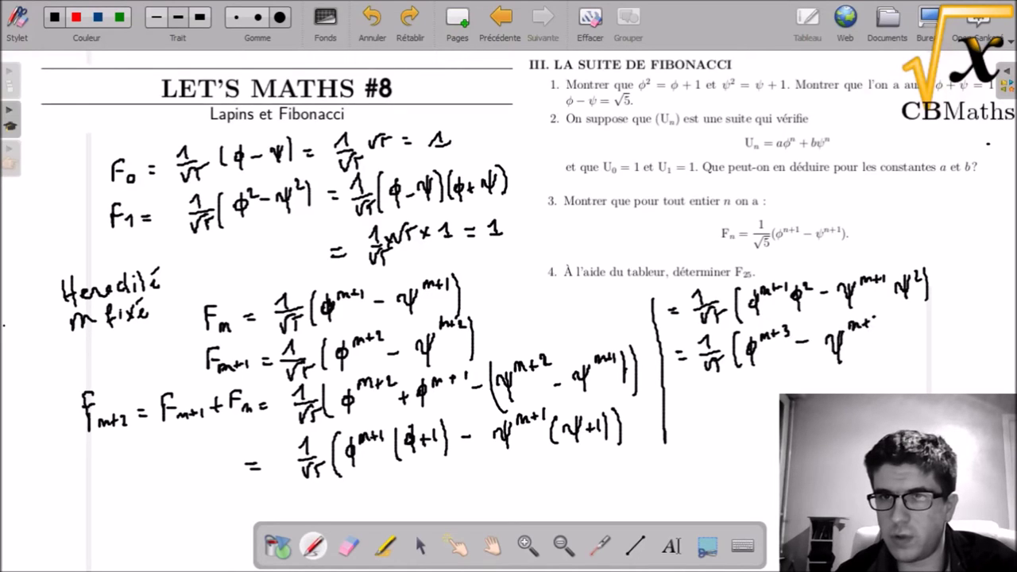
left_click_drag(885, 311, 888, 356)
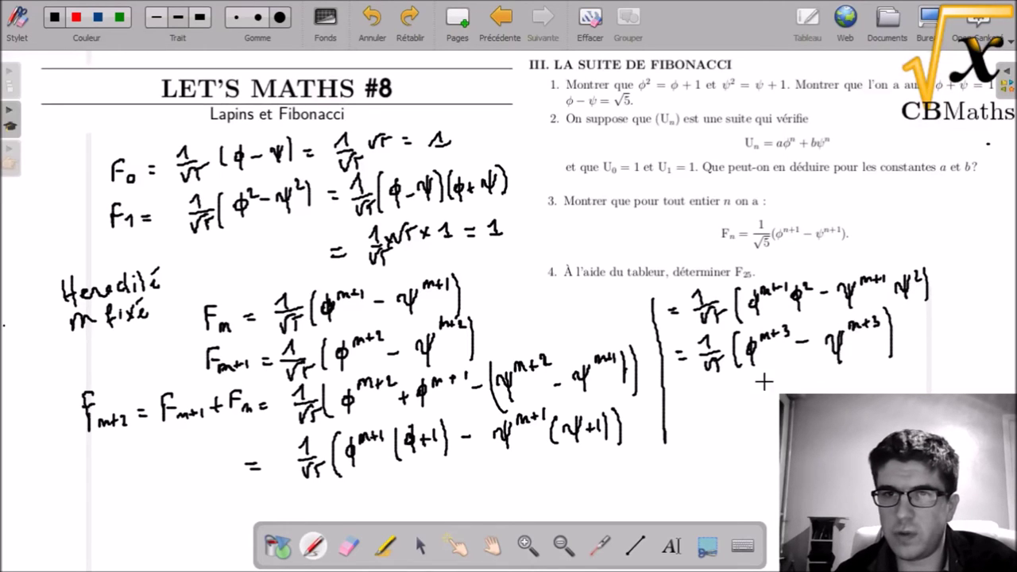
left_click_drag(702, 388, 722, 397)
mouse_move(730, 384)
left_mouse_down()
mouse_move(730, 397)
mouse_move(735, 391)
left_mouse_up()
left_click_drag(738, 385, 748, 395)
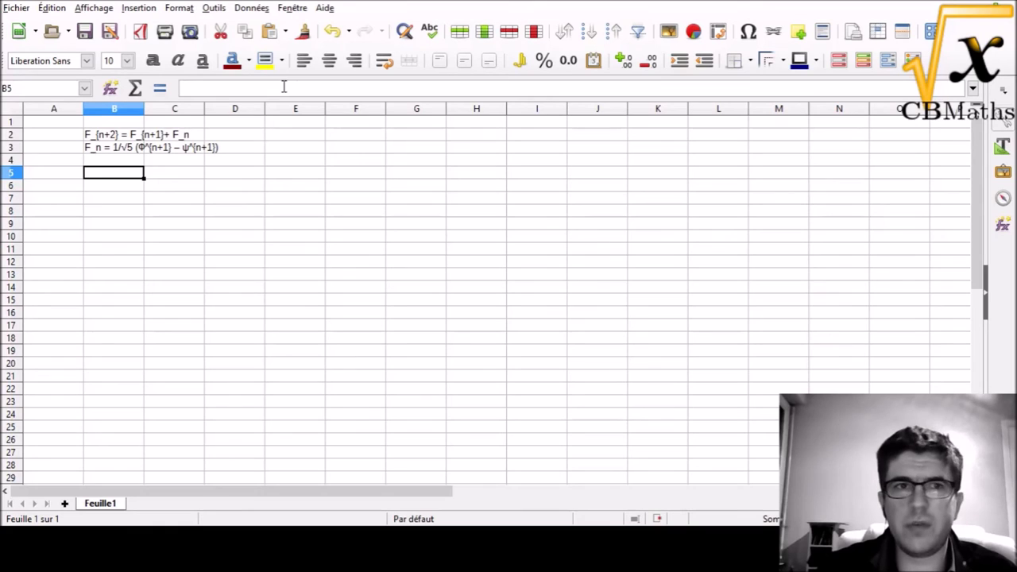
- In the LibreOffice Calc sheet, review the recurrence relation in cell B2 and the explicit formula in cell B3
key("Up")
key("Up")
key("Up")
key("Down")
key("Down")
key("Down")
key("Up")
key("Down")
key("Up")
key("Up")
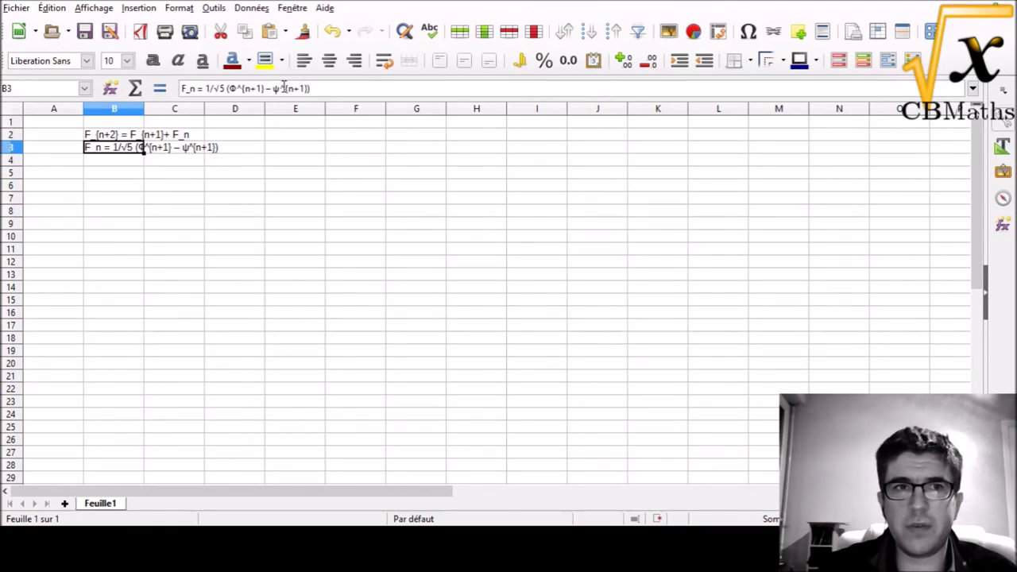
key("Up")
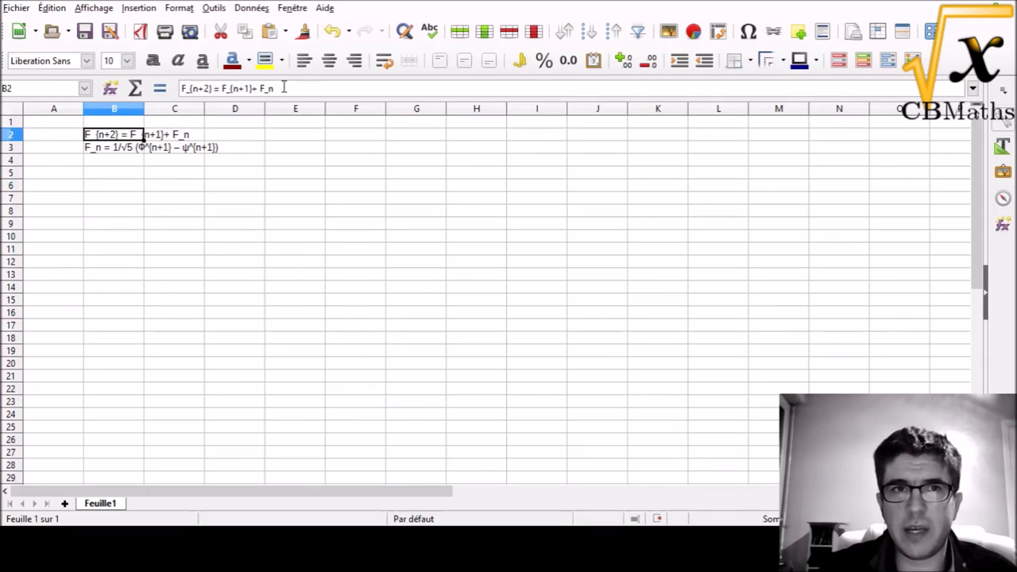
key("Down")
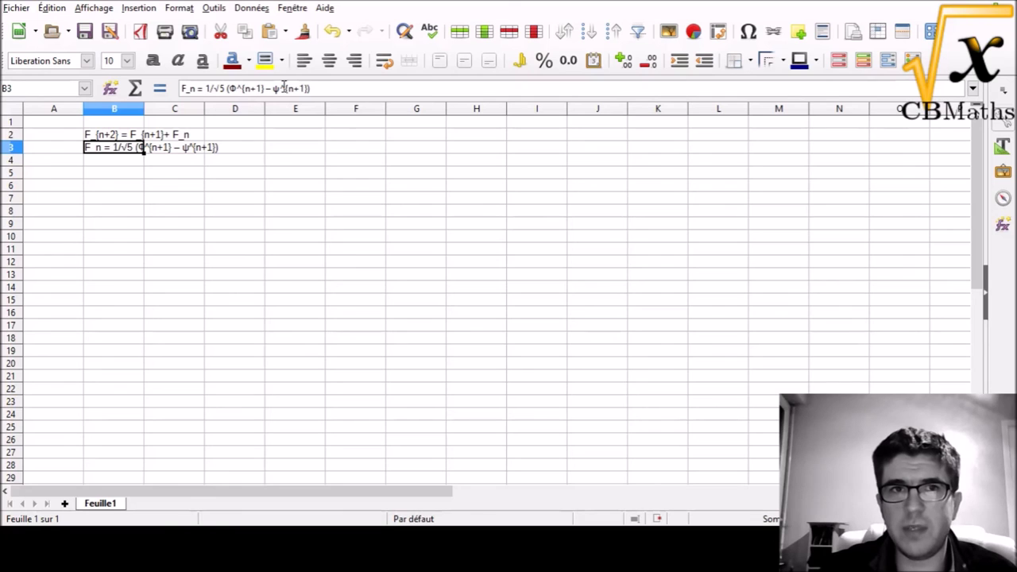
- Enter the formula =(1+RACINE(5))/2 for φ in cell B5
key("Down")
key("Down")
type("=(1+sqrt(5))/2")
key("BackSpace")
key("BackSpace")
key("BackSpace")
key("BackSpace")
type("RACINE(5))/2")
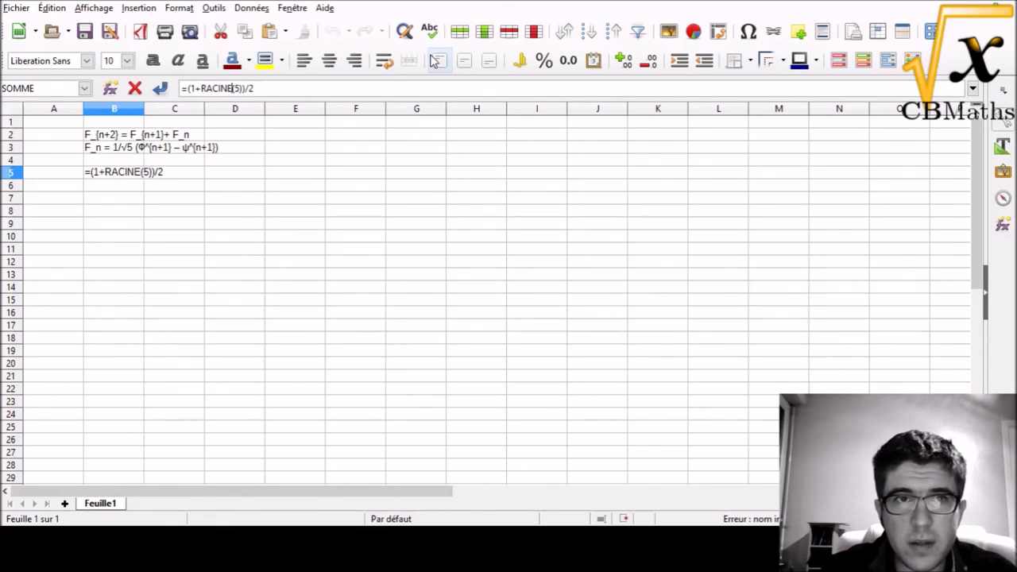
key("Return")
key("Up")
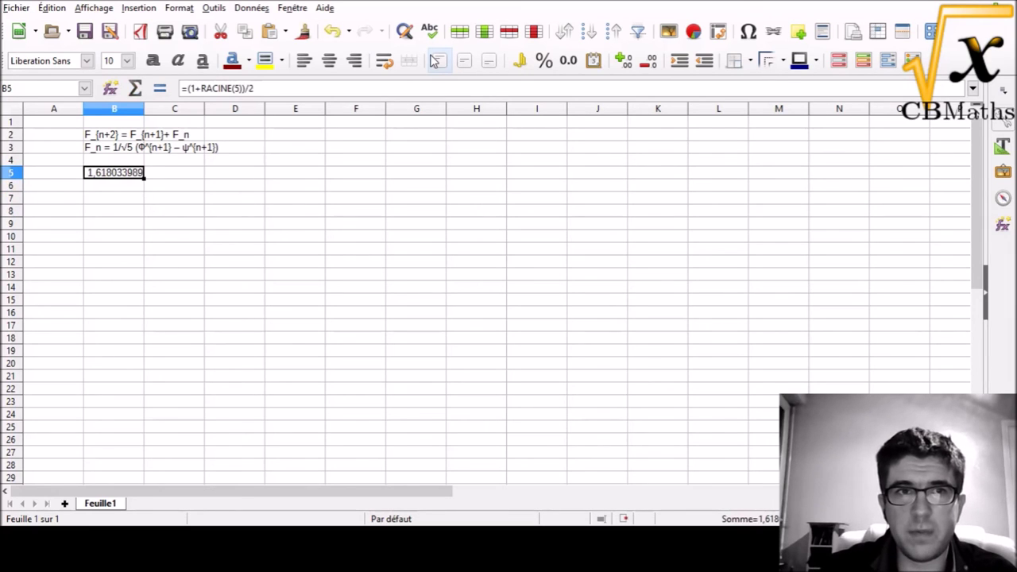
- Enter the formula =(1-RACINE(5)/2) for ψ in cell C5 and reselect the cell to check it
key("Right")
type("=")
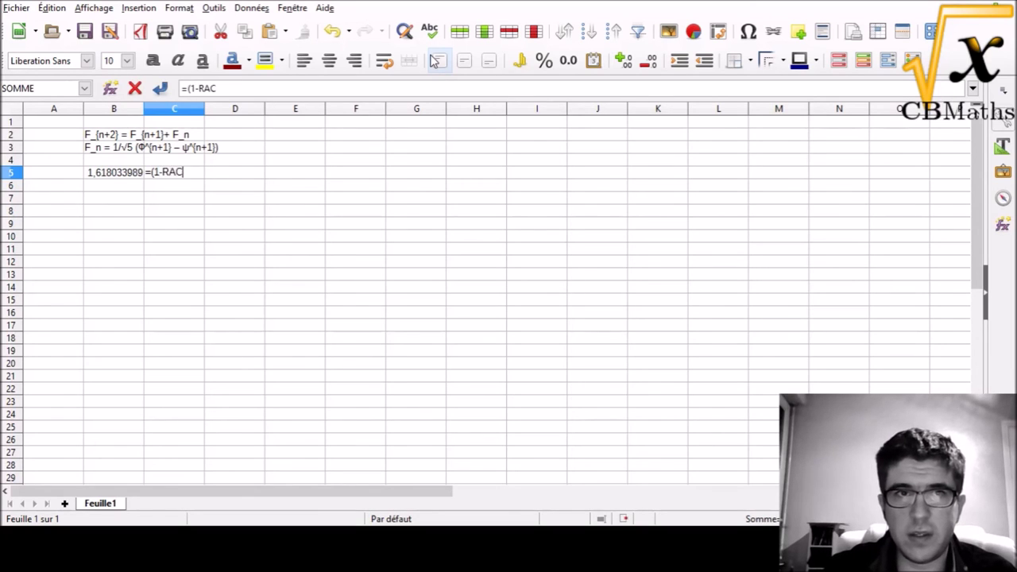
type("(1-RAC")
key("Return")
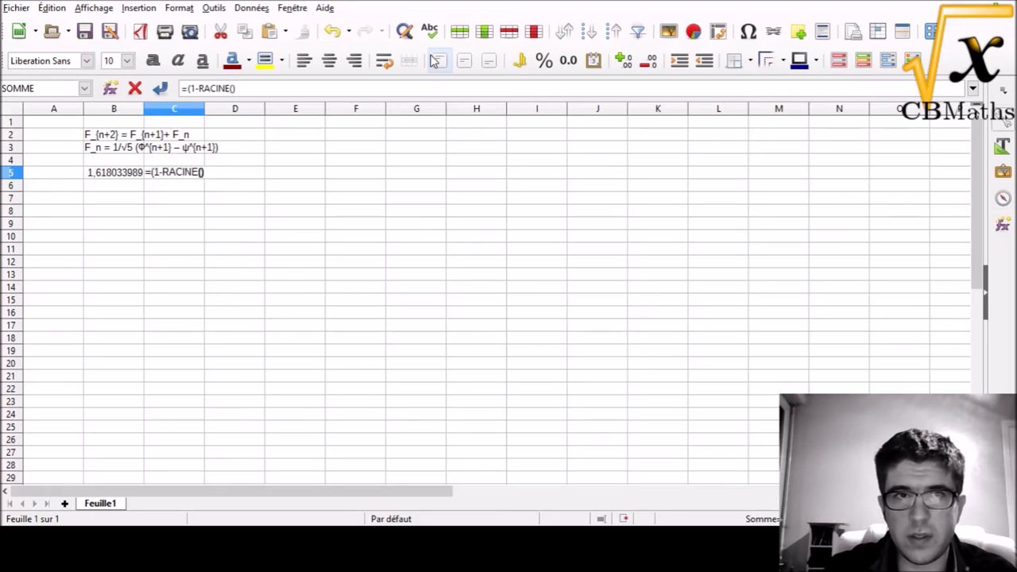
type("5")
key("Right")
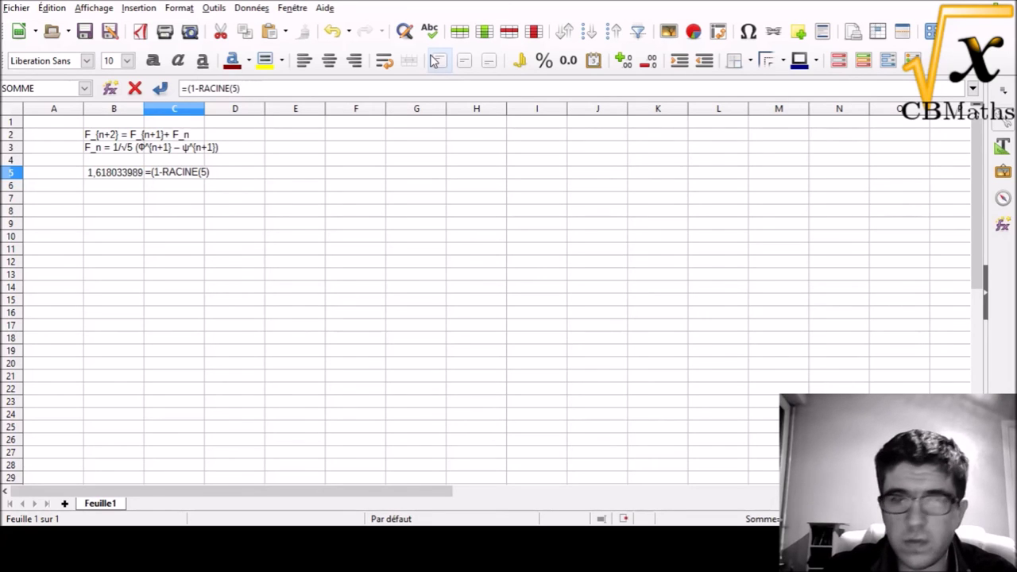
left_click(322, 86)
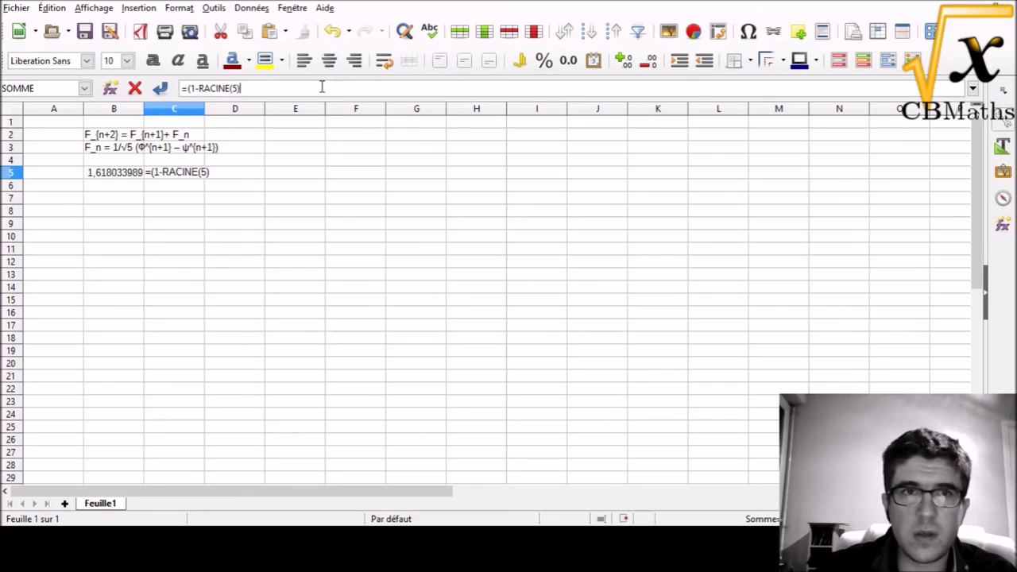
key("Return")
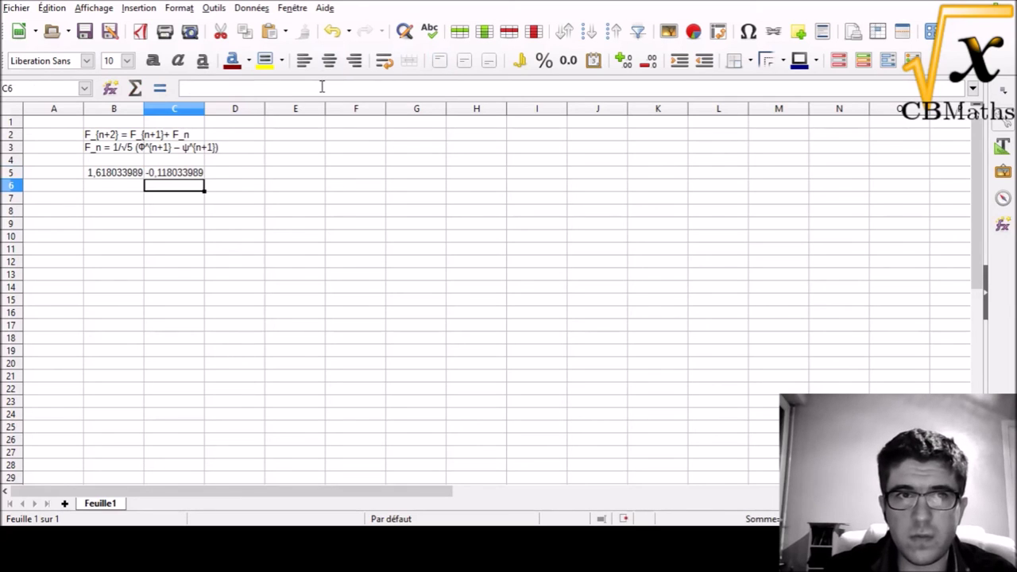
key("Down")
key("Up")
key("Up")
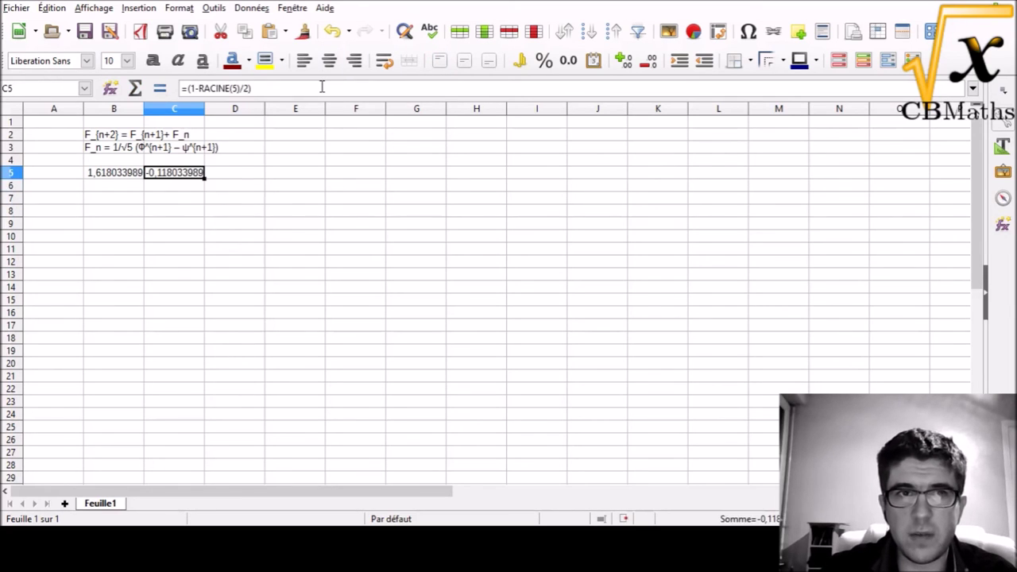
- Enter the column header n in cell B7
key("Left")
key("Down")
key("Left")
key("Down")
key("Right")
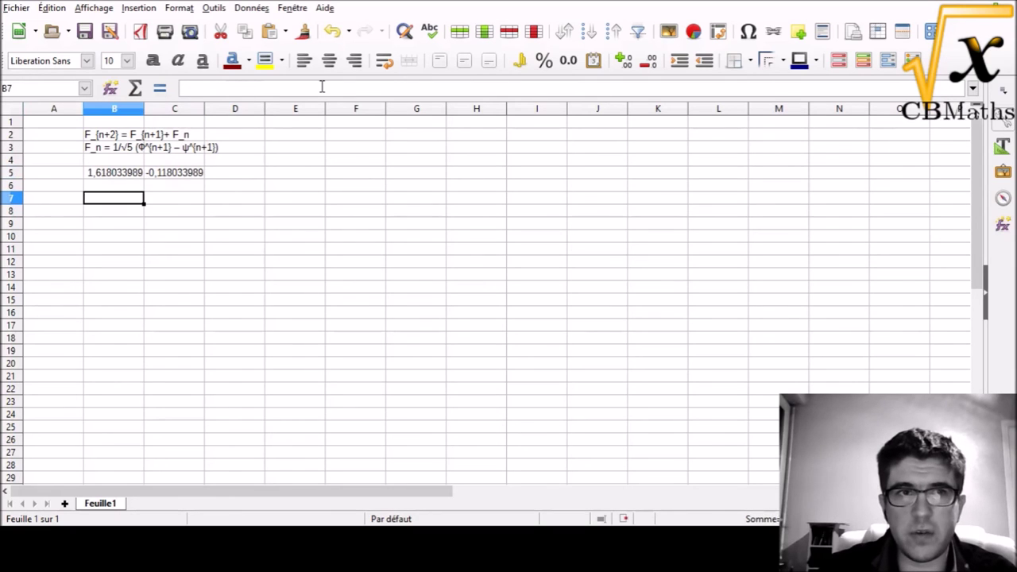
type("n")
key("Return")
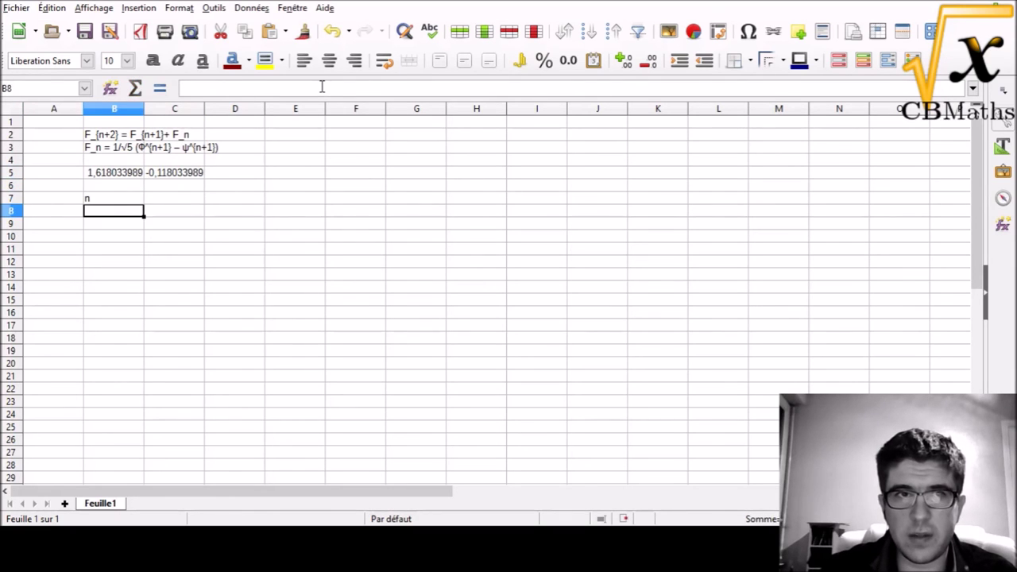
- Enter the column header F_n in cell C7, beside the n header
key("Right")
key("Down")
key("Up")
key("Up")
type("F_n")
key("Return")
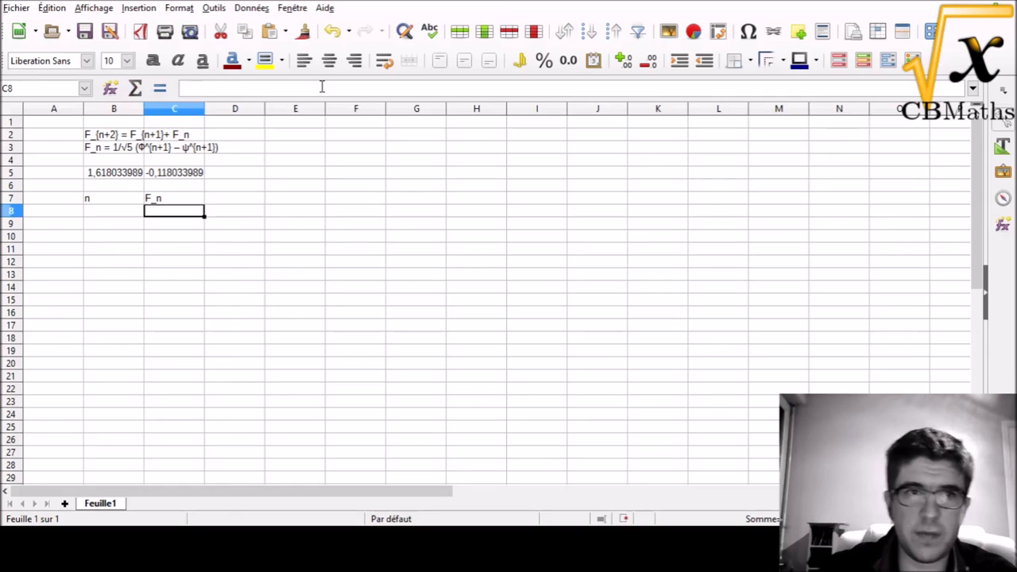
- Enter 0 in cell B8 and fill the n series down column B to 26 in B34
key("Left")
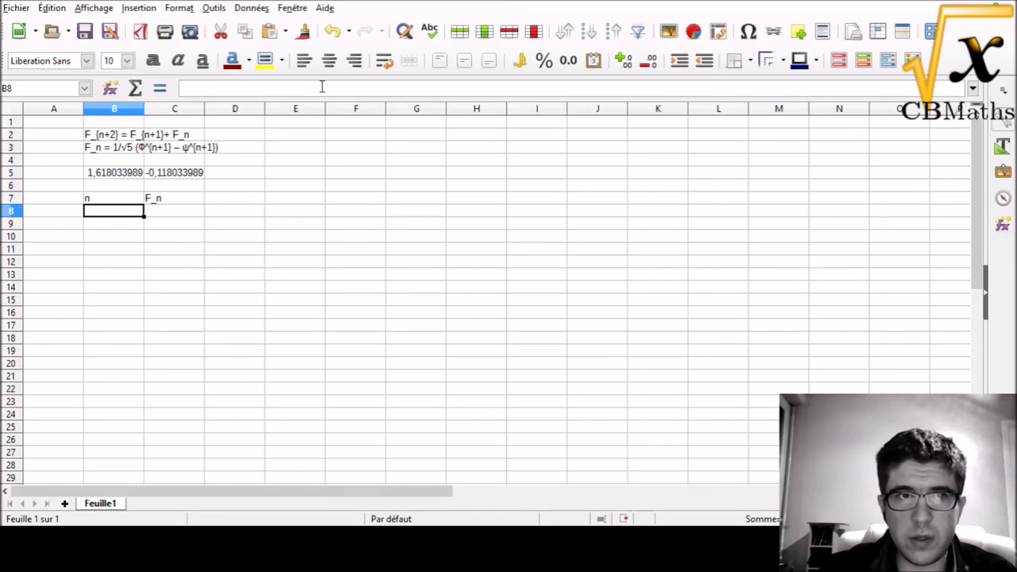
type("1")
type("0")
key("Return")
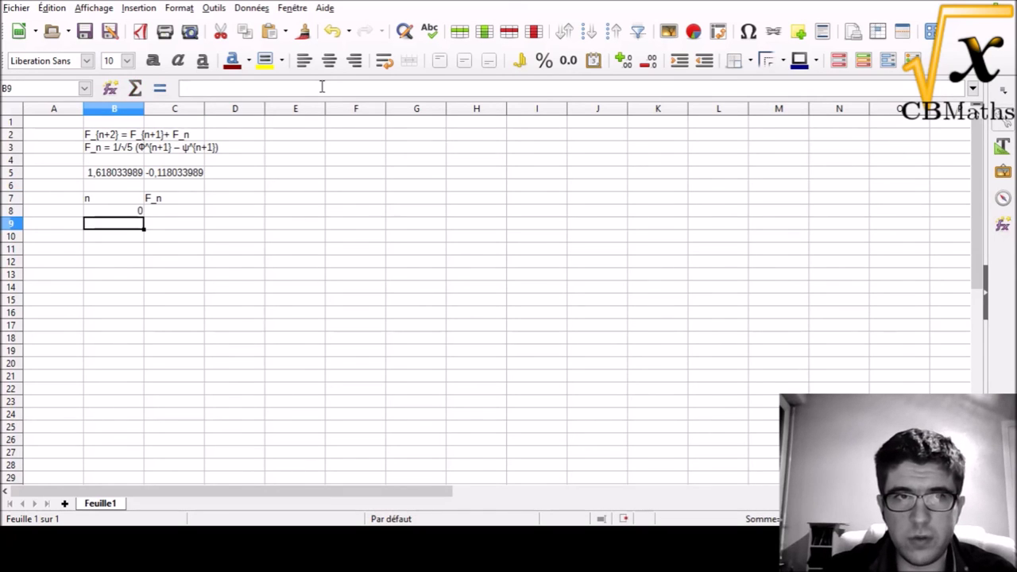
left_click(136, 213)
left_click_drag(142, 215, 265, 455)
left_click_drag(223, 464, 135, 481)
scroll(136, 454, "up", 2)
- Start the F_n formula in cell C8 with =1/RACINE(5) * (
left_click(163, 325)
key("Up")
key("Up")
key("Up")
key("Up")
key("Up")
key("Up")
key("Up")
key("Up")
key("Up")
type("=")
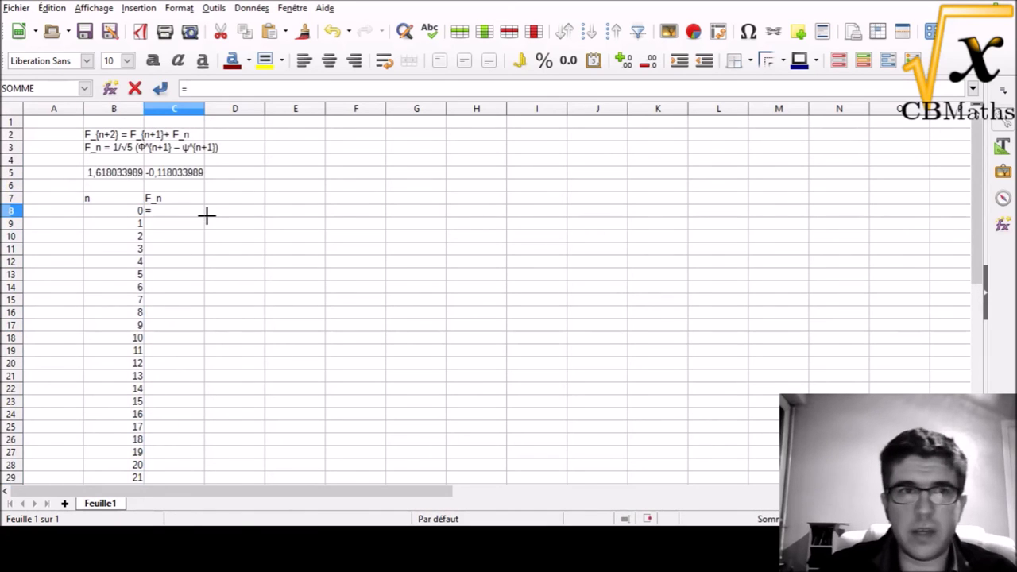
type("1/RACINE")
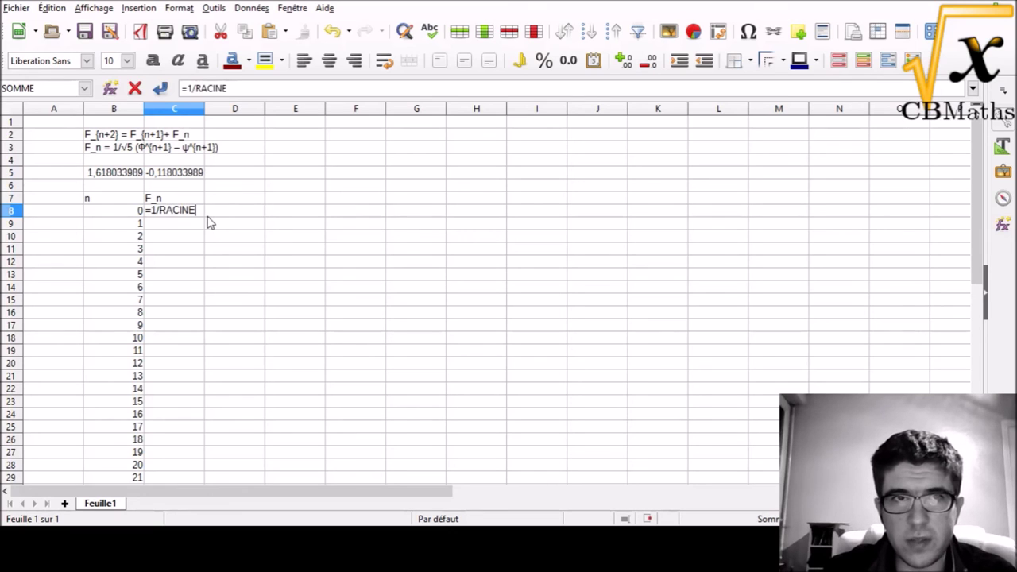
type("(5) * (")
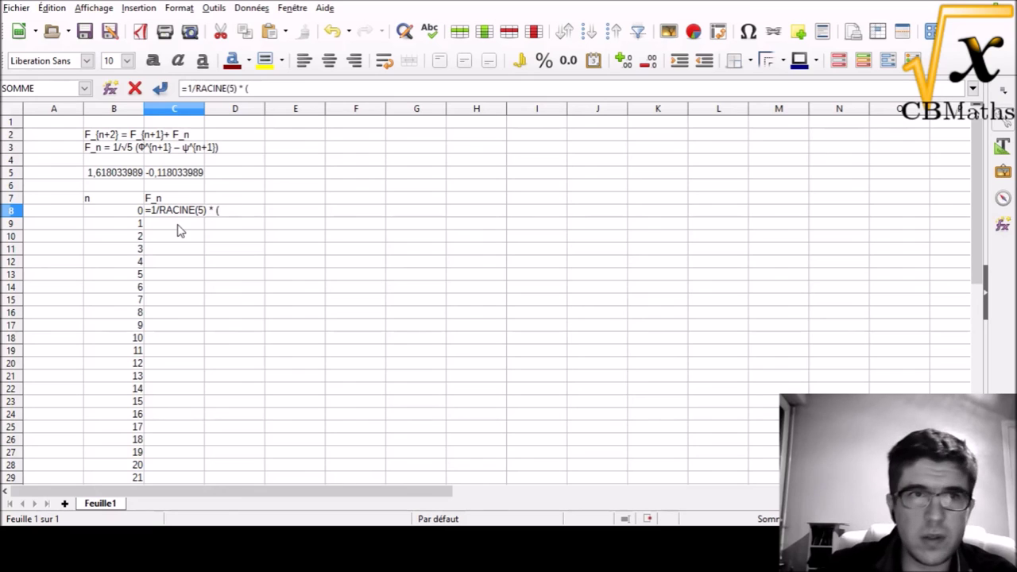
- Extend the C8 formula with the difference of powers B5^B8-C5^B9 and a closing parenthesis
left_click(134, 176)
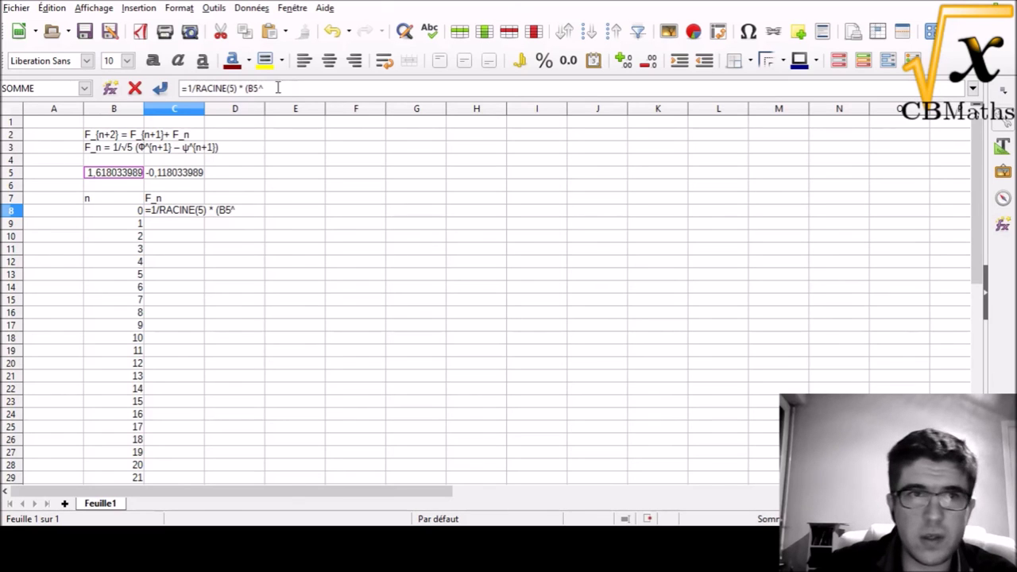
left_click(126, 213)
left_click(310, 89)
type("-")
left_click(178, 176)
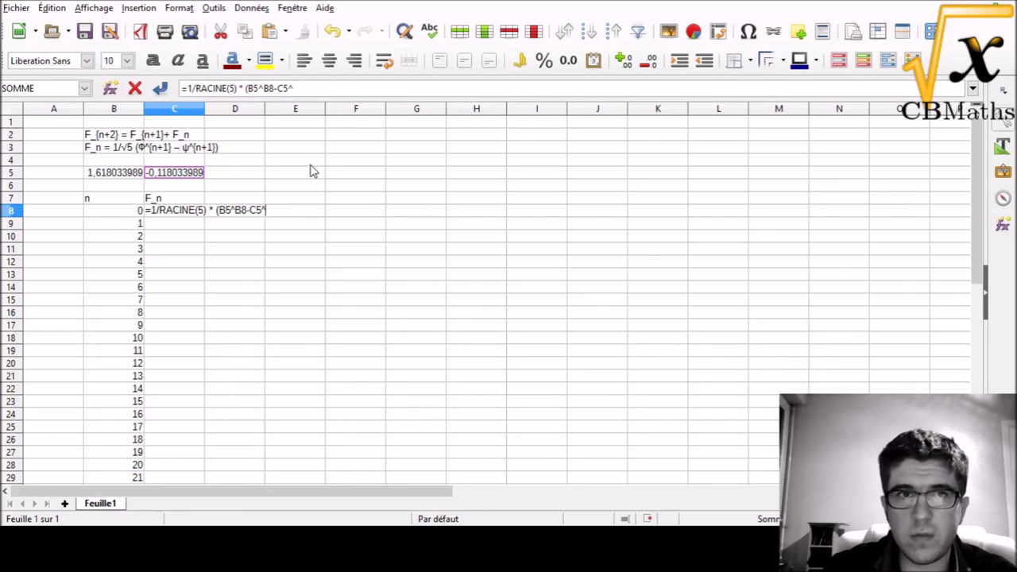
type("^")
left_click(123, 211)
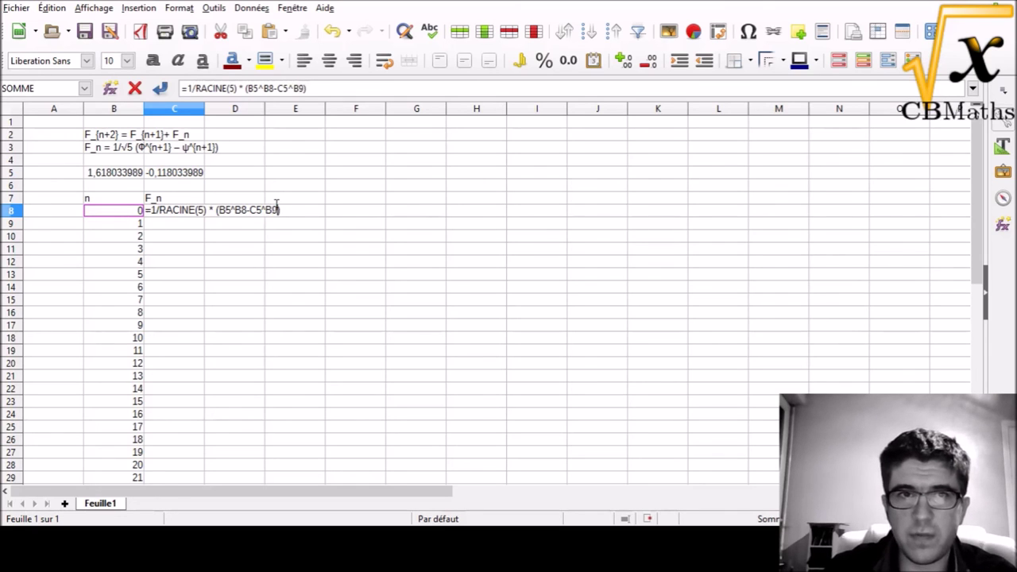
- Correct the first power to B5^B9 so that C8 contains =1/RACINE(5) * (B5^B9-C5^B9)
key("Left")
key("Left")
key("BackSpace")
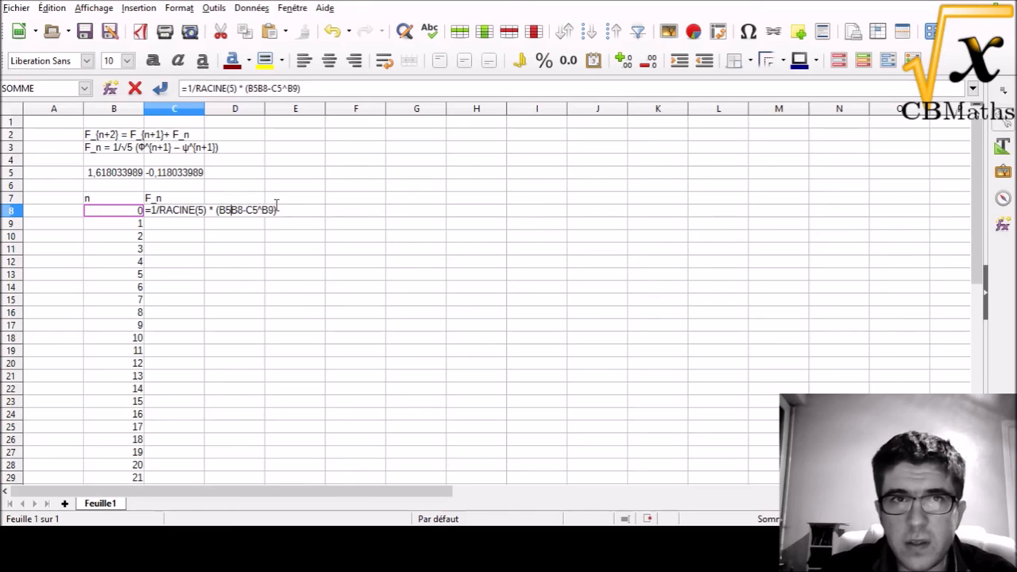
key("BackSpace")
key("BackSpace")
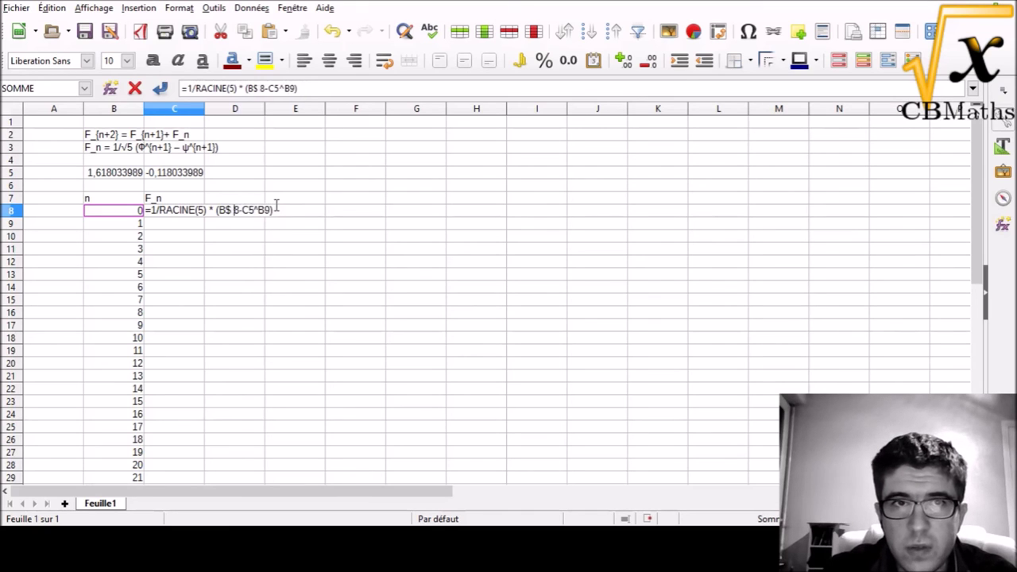
type("^B9")
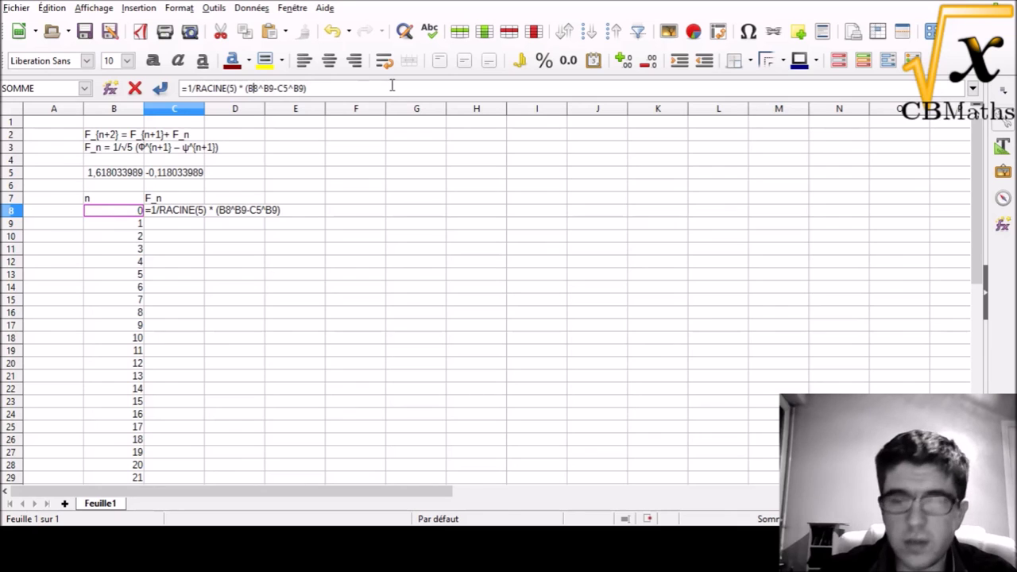
key("BackSpace")
type("5")
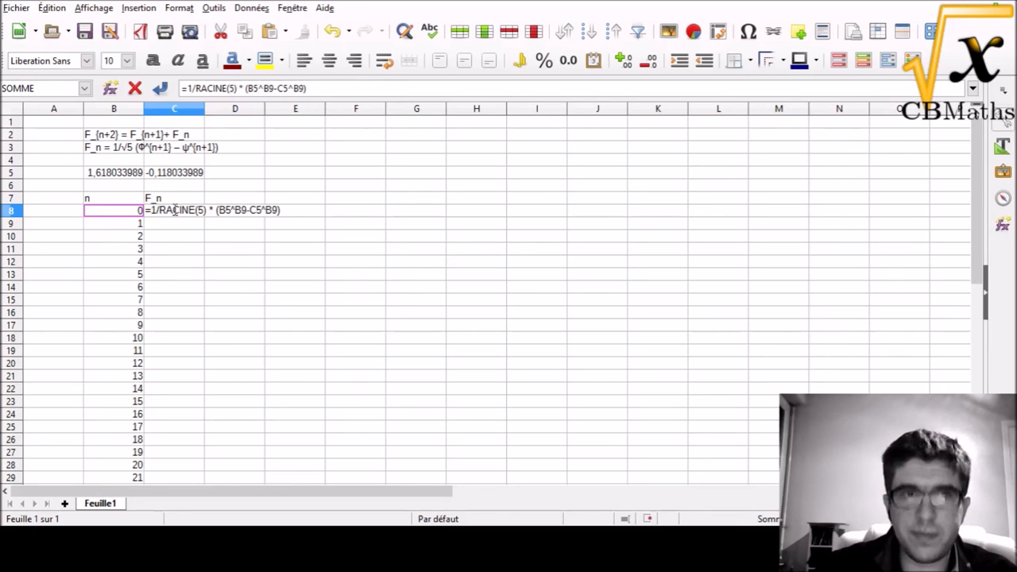
key("Return")
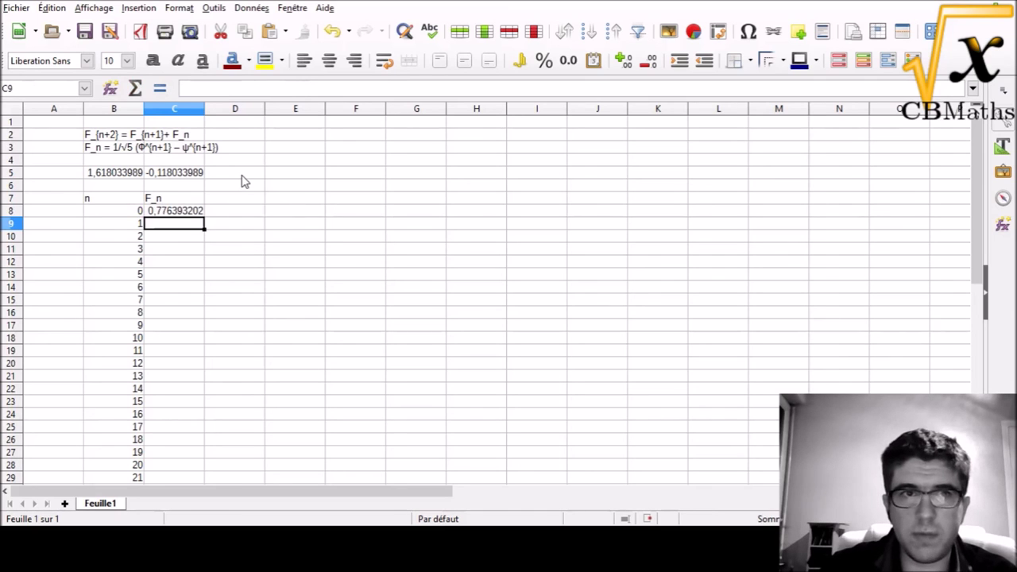
- Move the division by RACINE(5) to the end of the C8 formula, giving =1 * (B5^B9-C5^B9)/RACINE(5)
key("Up")
left_click(234, 88)
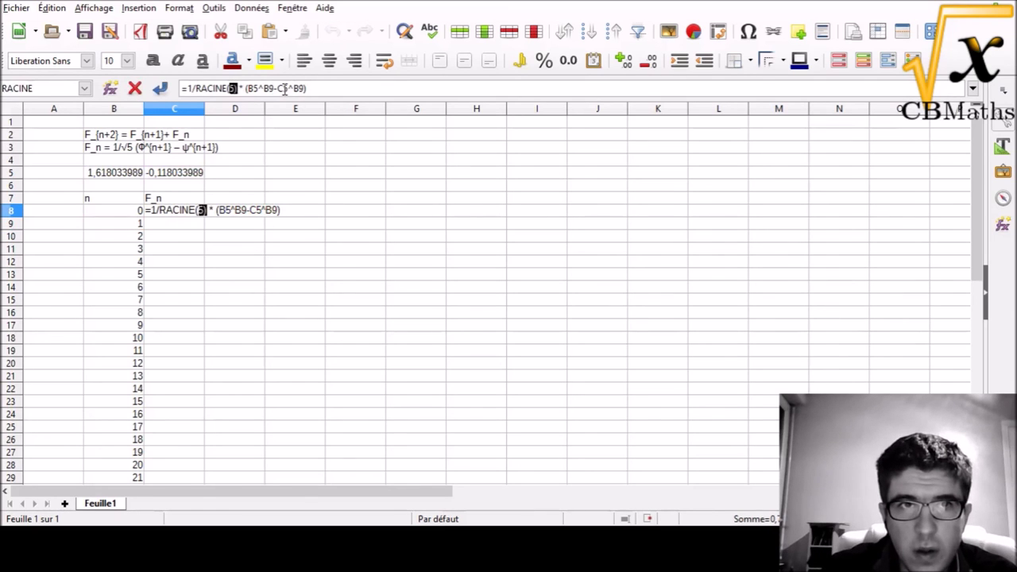
key("shift+Left")
key("shift+Left")
key("shift+Left")
key("shift+Left")
key("shift+Left")
key("shift+Left")
key("shift+Left")
key("BackSpace")
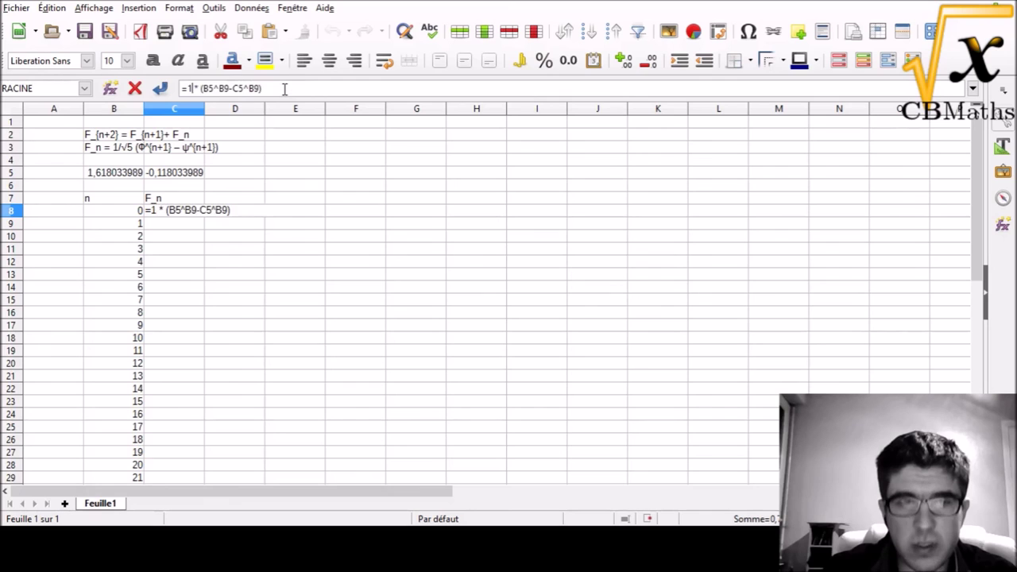
type("/RACINE(5)")
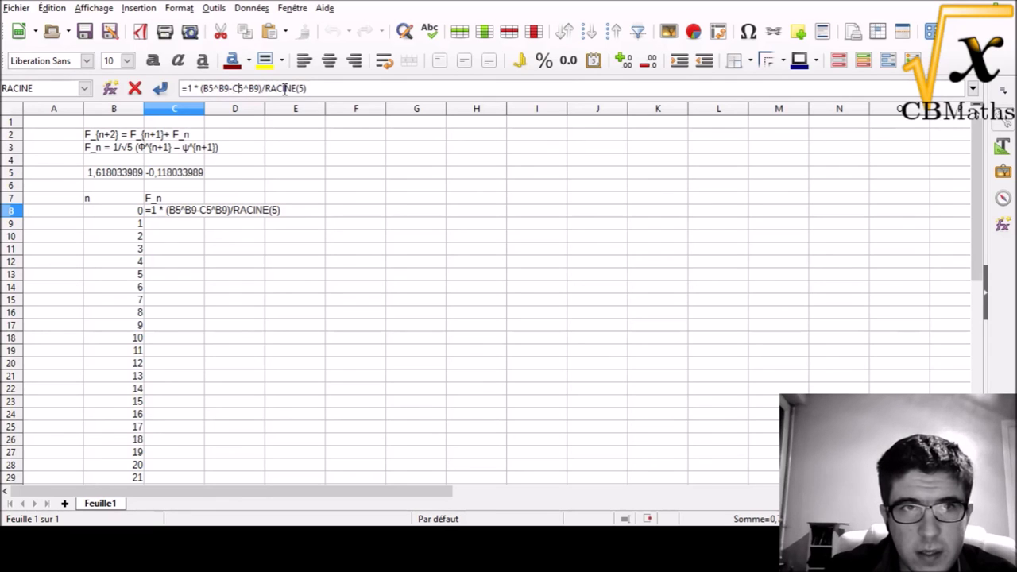
key("Return")
key("Up")
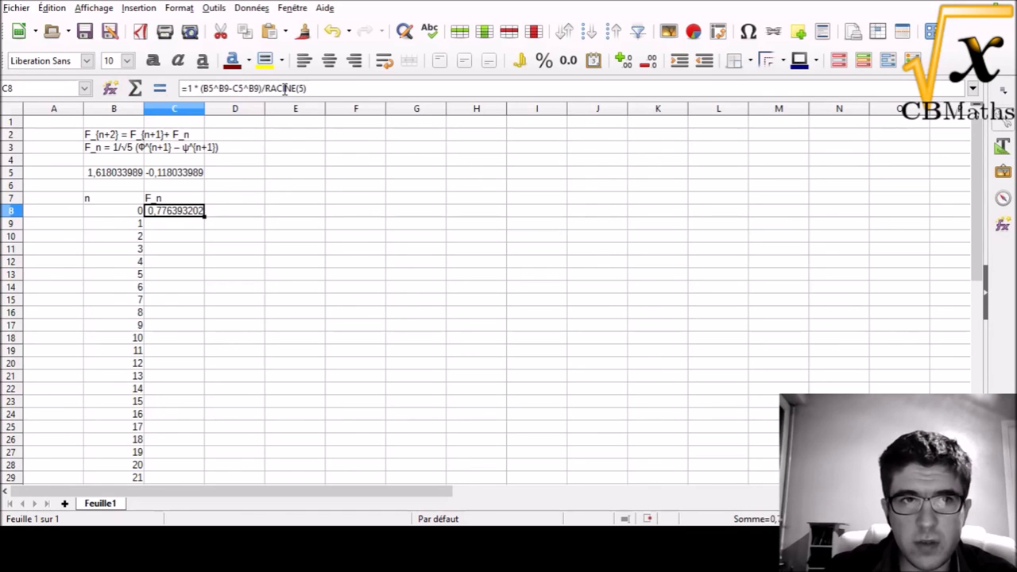
- Make the B5 and C5 references in the C8 formula absolute: =1 * ($B$5^B9-$C$5^B9)/RACINE(5)
left_click(204, 89)
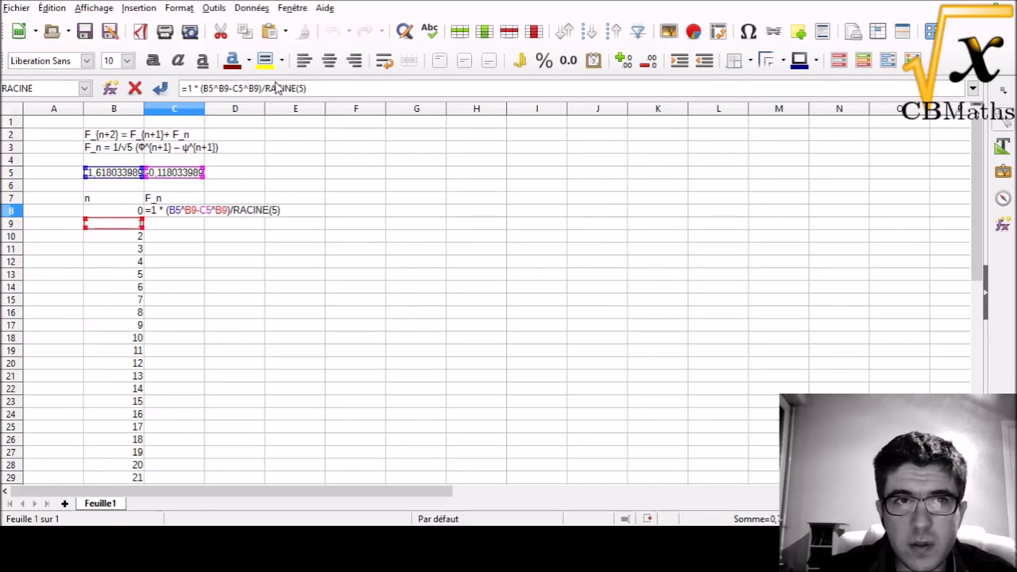
type("$B$")
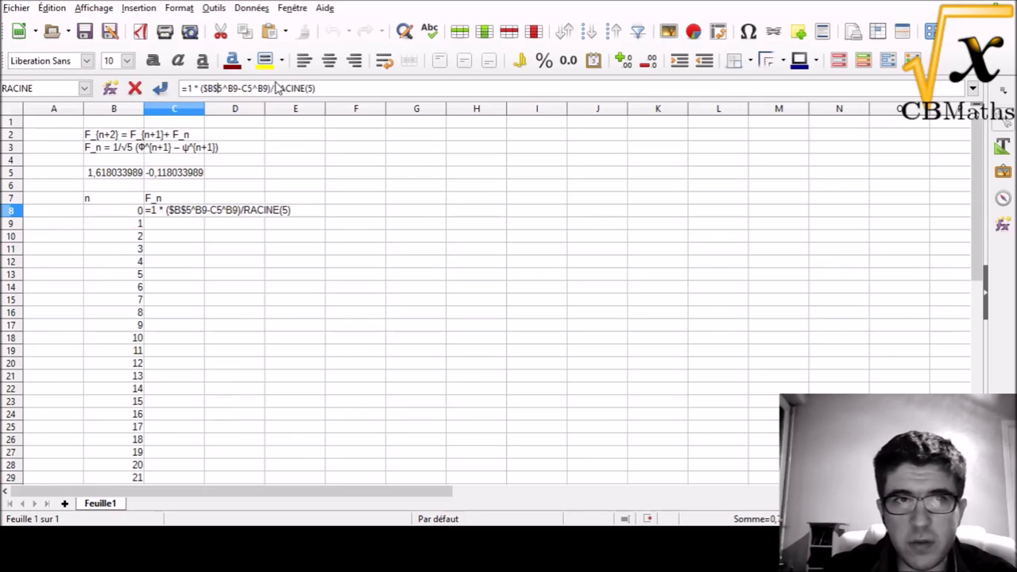
type("$")
key("Right")
type("$")
key("Return")
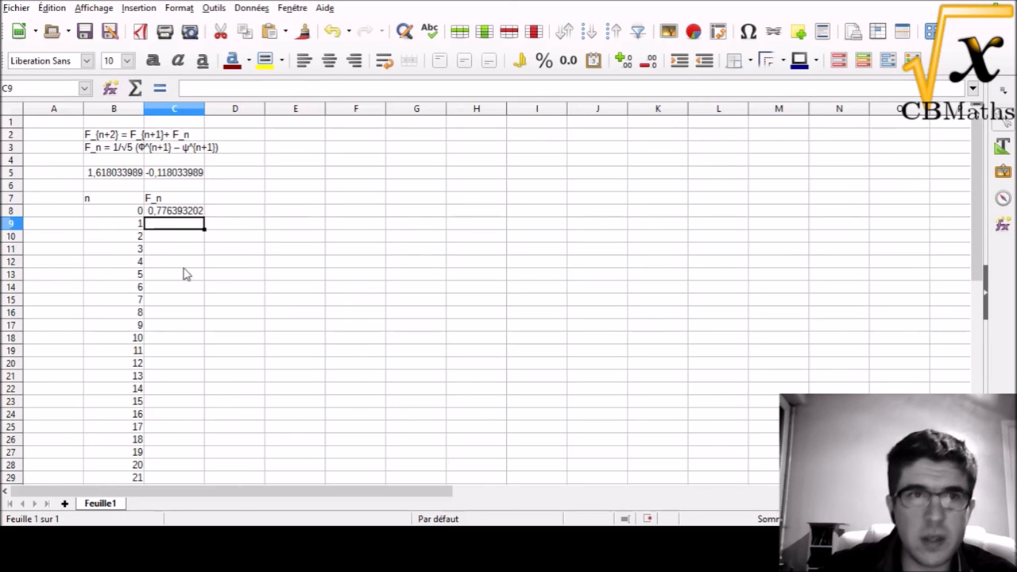
- Try to fill the C8 formula down column C through C33, starting with C9
left_click(194, 216)
left_click_drag(205, 216, 205, 232)
left_click(209, 245)
left_click(167, 228)
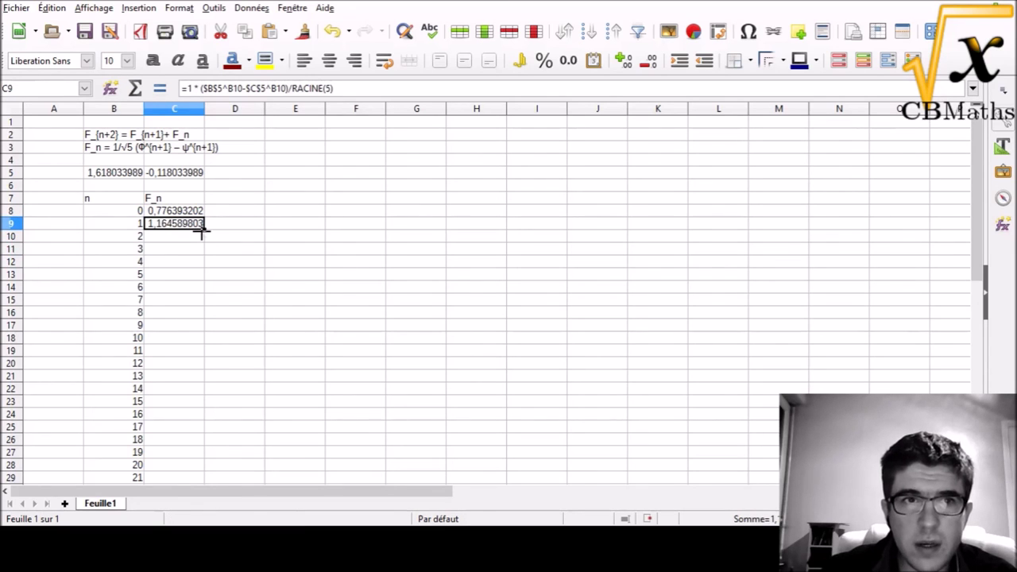
left_click_drag(203, 231, 182, 384)
left_click(220, 375)
key("Left")
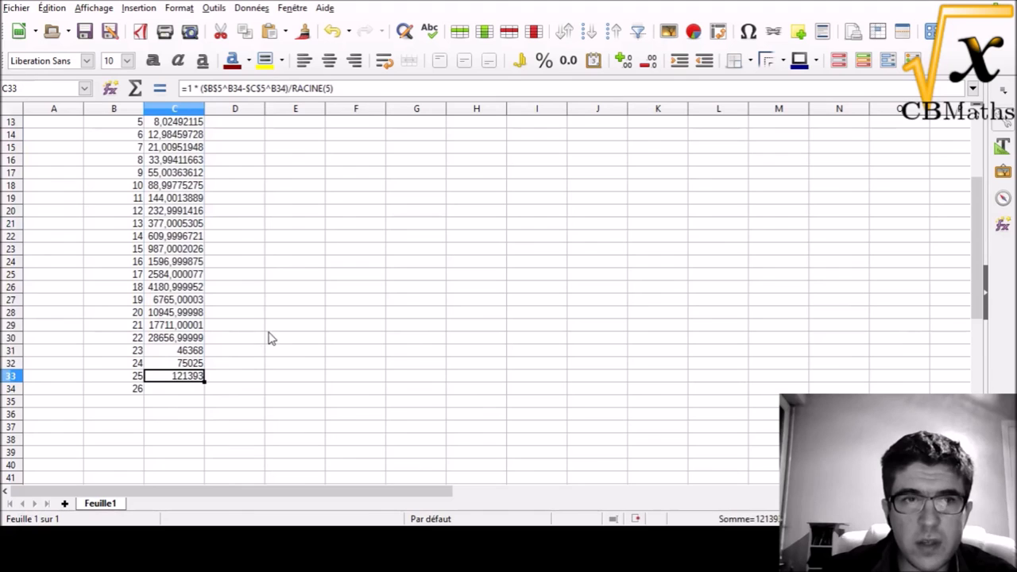
- Undo the fills below C8 in column C and reselect C8
key("ctrl+z")
left_click(213, 239)
key("ctrl+z")
left_click(227, 208)
key("Left")
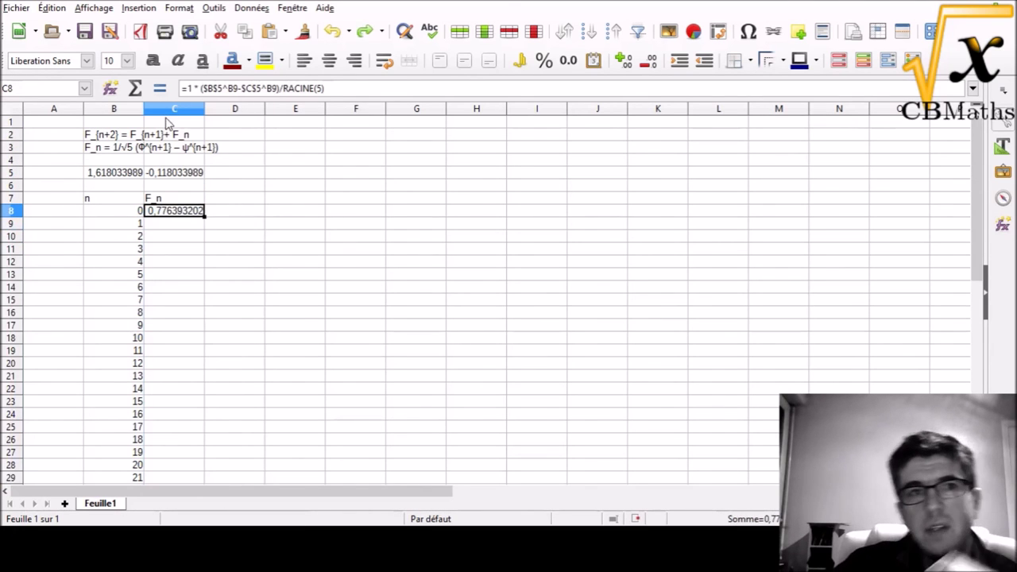
- Examine the φ and ψ cells B5 and C5, the exponent in B9 and the C8 formula for an error
left_click(111, 177)
left_click(113, 225)
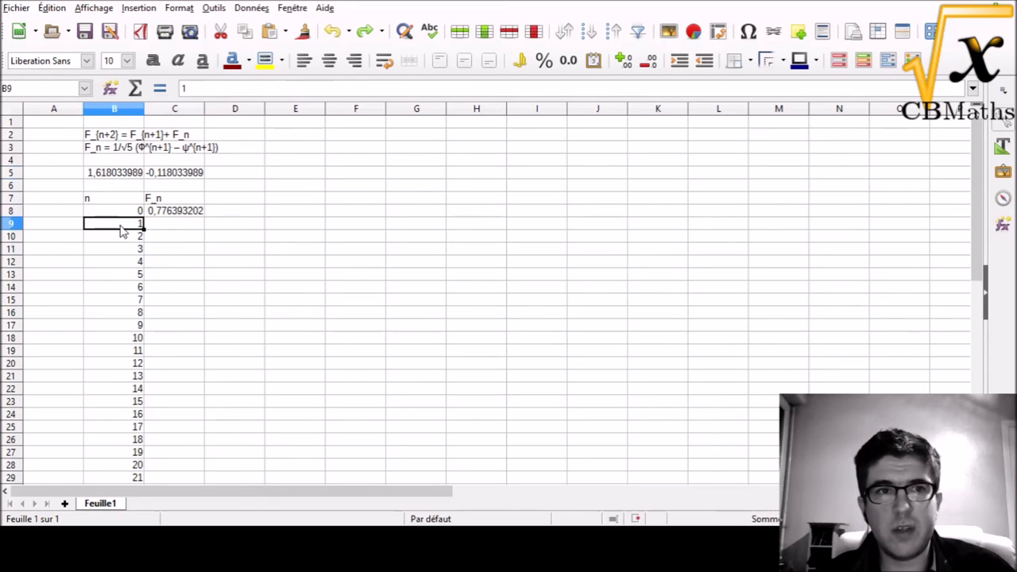
left_click(155, 210)
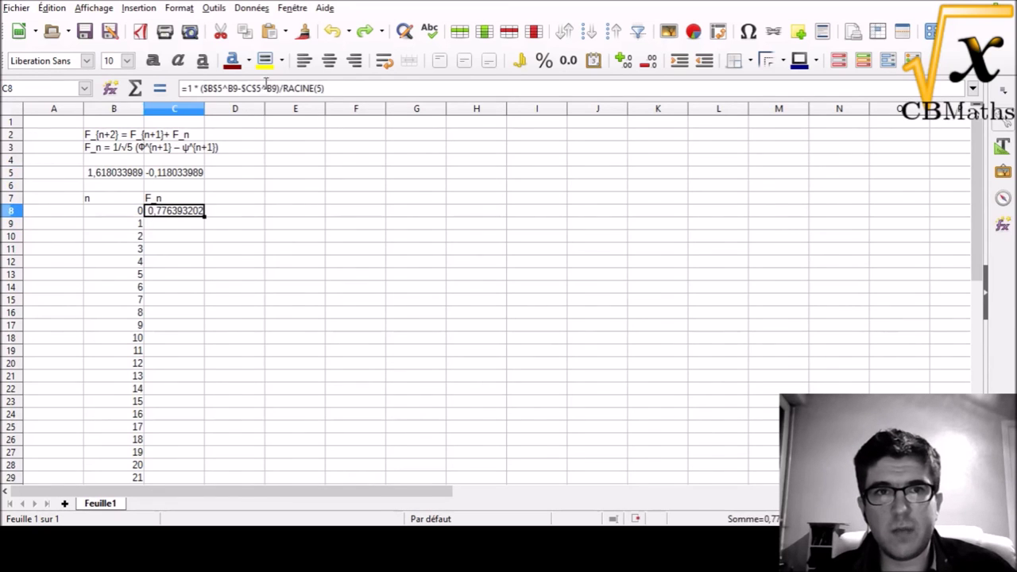
left_click(182, 172)
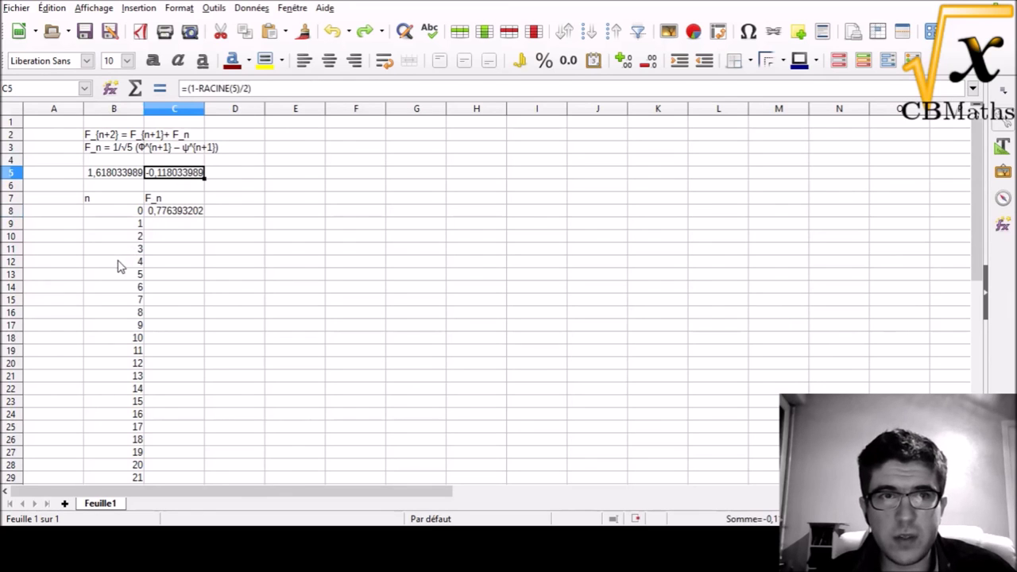
left_click(125, 225)
left_click(197, 226)
double_click(186, 224)
left_click(191, 215)
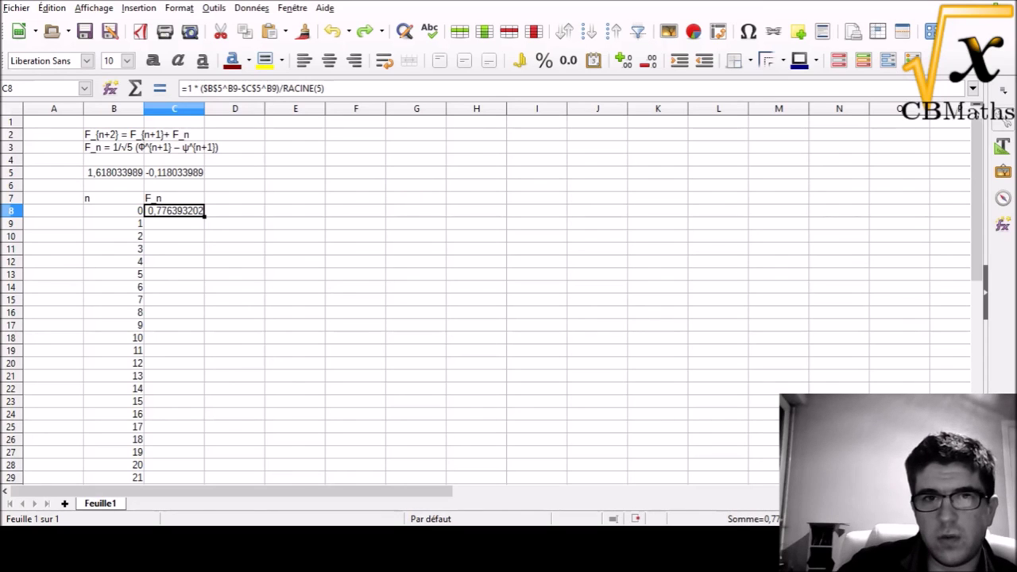
- Fill the C8 formula down column C through C33, the row for n = 25
key("Return")
left_click(182, 215)
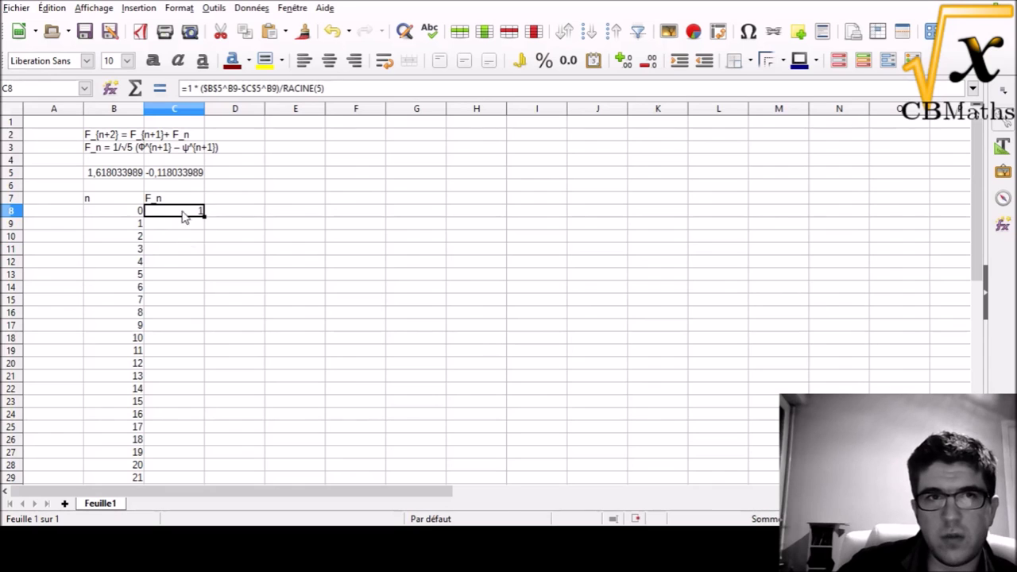
left_click_drag(204, 215, 190, 418)
left_click(234, 427)
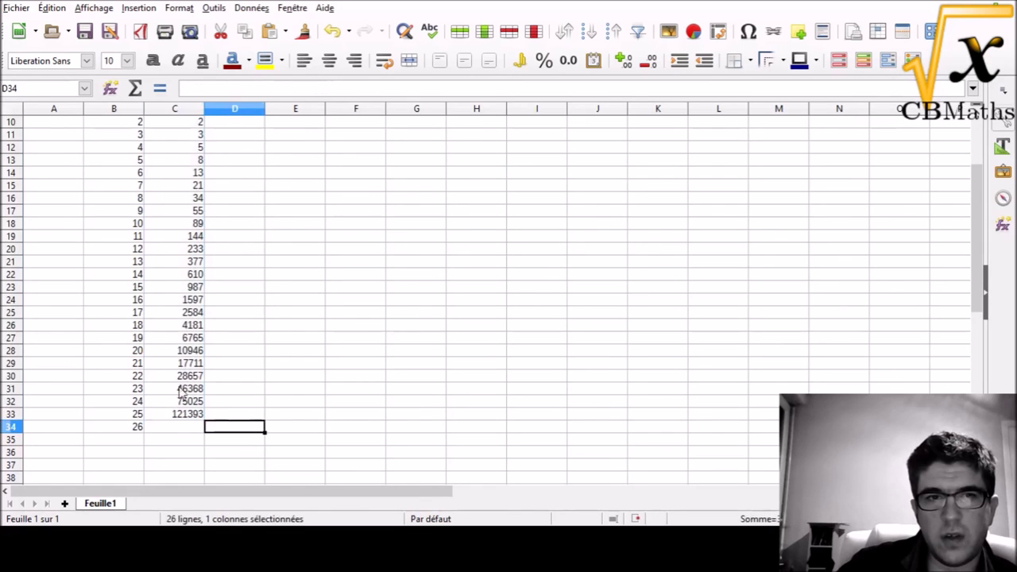
- Enter a second column header F_n in cell D7
scroll(279, 342, "up", 3)
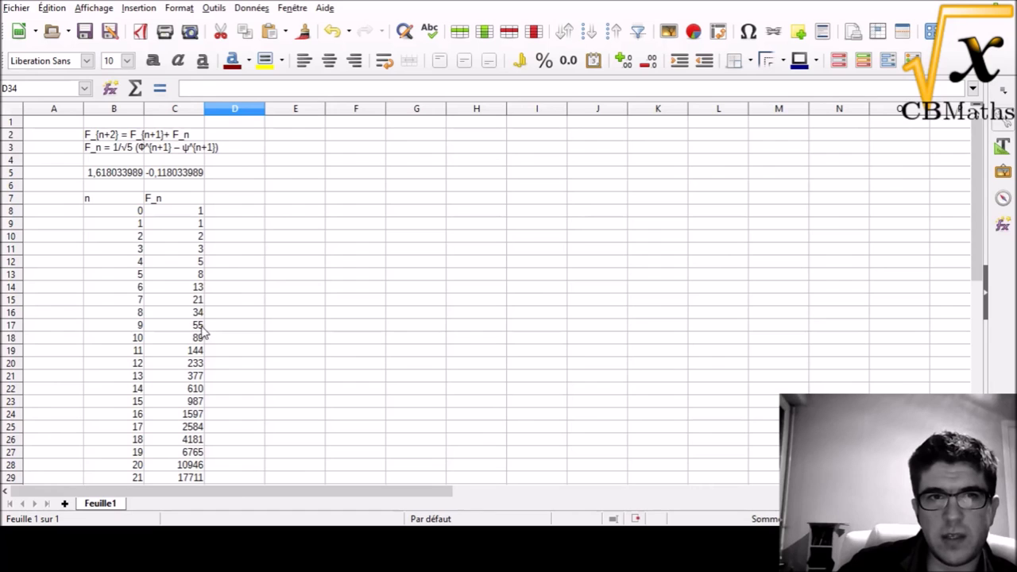
left_click(220, 352)
left_click(243, 248)
left_click(238, 201)
left_click(247, 190)
left_click(254, 198)
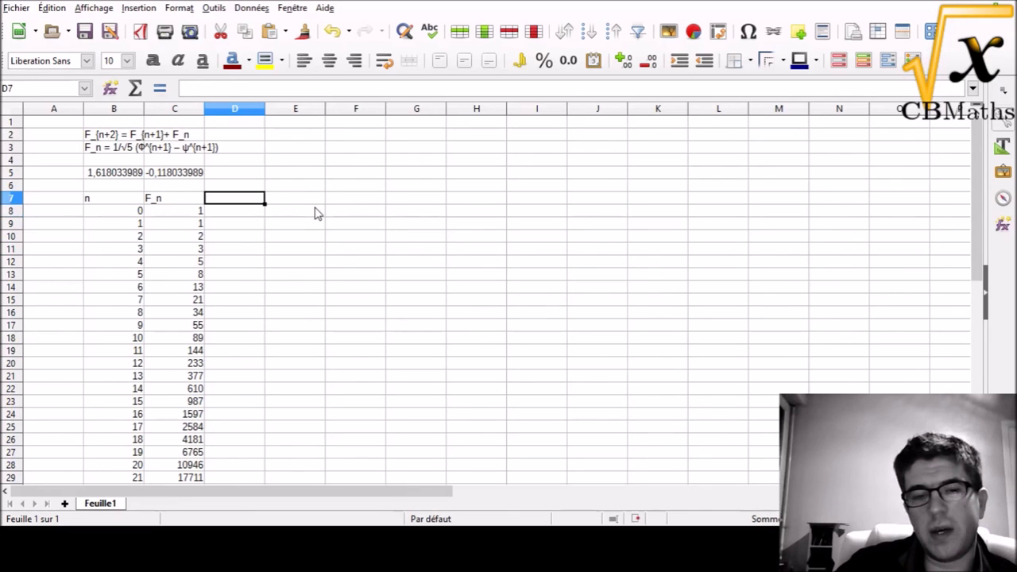
type("F_n")
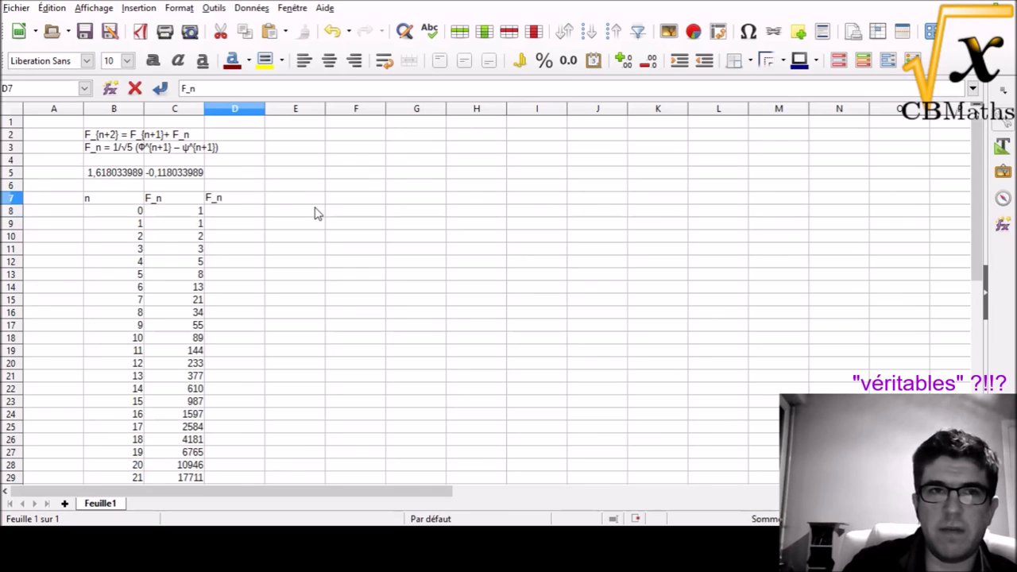
key("Return")
- Enter the initial Fibonacci value 1 in both D8 and D9
type("1")
key("Left")
key("Down")
key("Right")
type("1")
key("Return")
- Enter the recurrence formula =D8+D9 in cell D10
type("=")
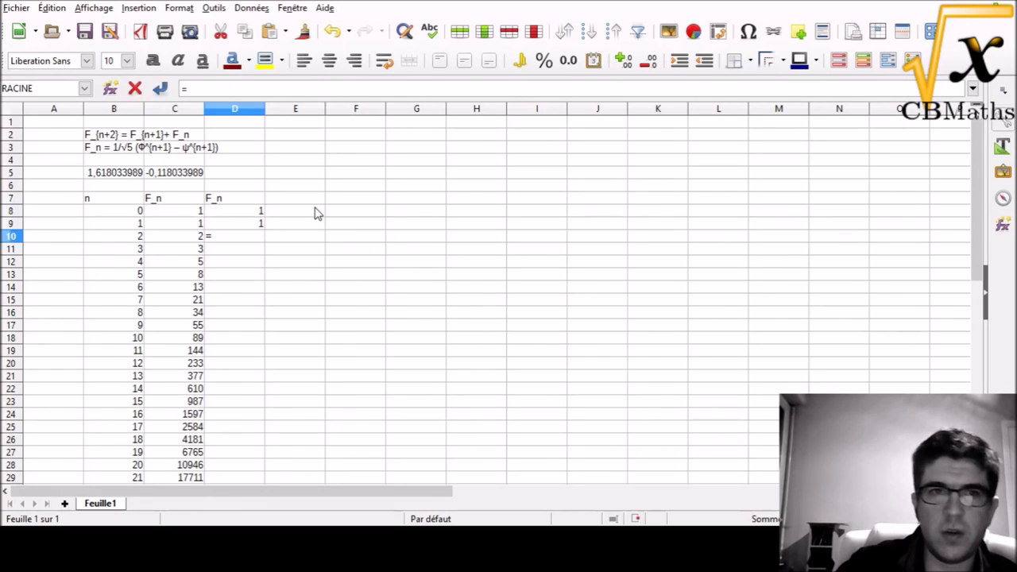
left_click(255, 212)
type("+")
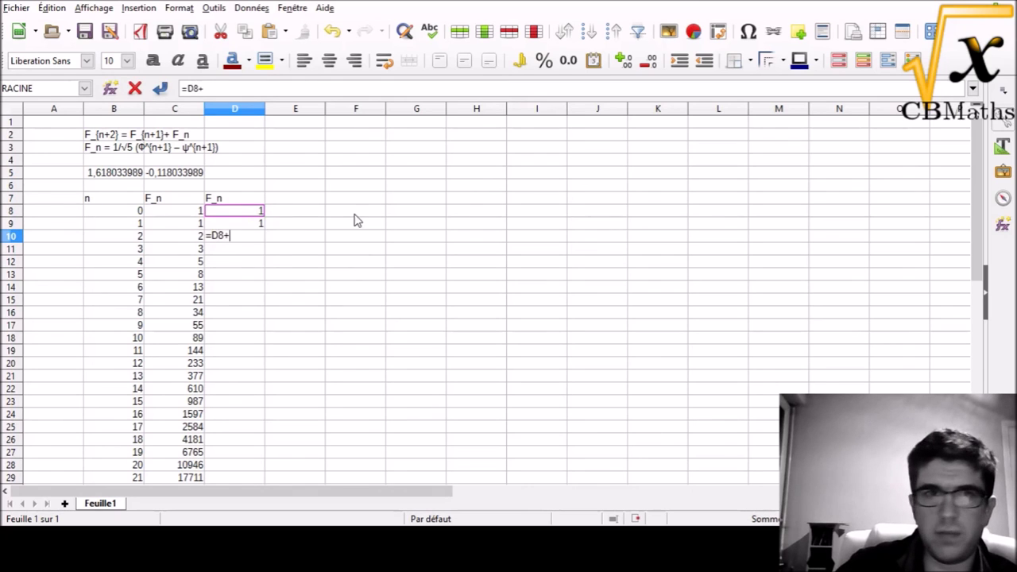
key("Up")
key("Return")
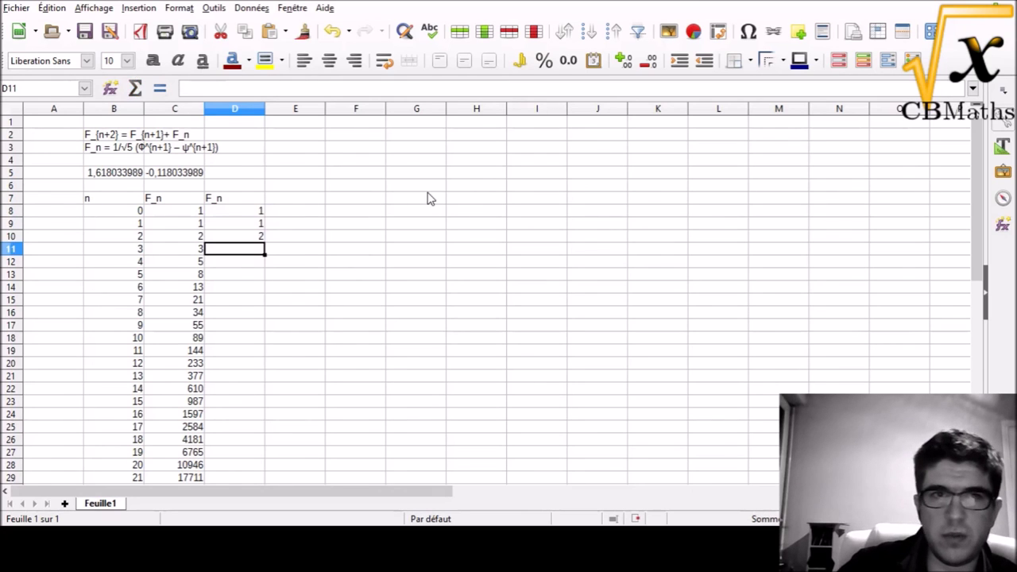
- Fill the D10 recurrence formula down column D through D33, the row for n = 25
left_click(250, 238)
left_click_drag(265, 241, 261, 450)
left_click(246, 427)
- Compare the explicit-formula values in column C with the recurrence values in column D, down to the row for n = 25
left_click(246, 399)
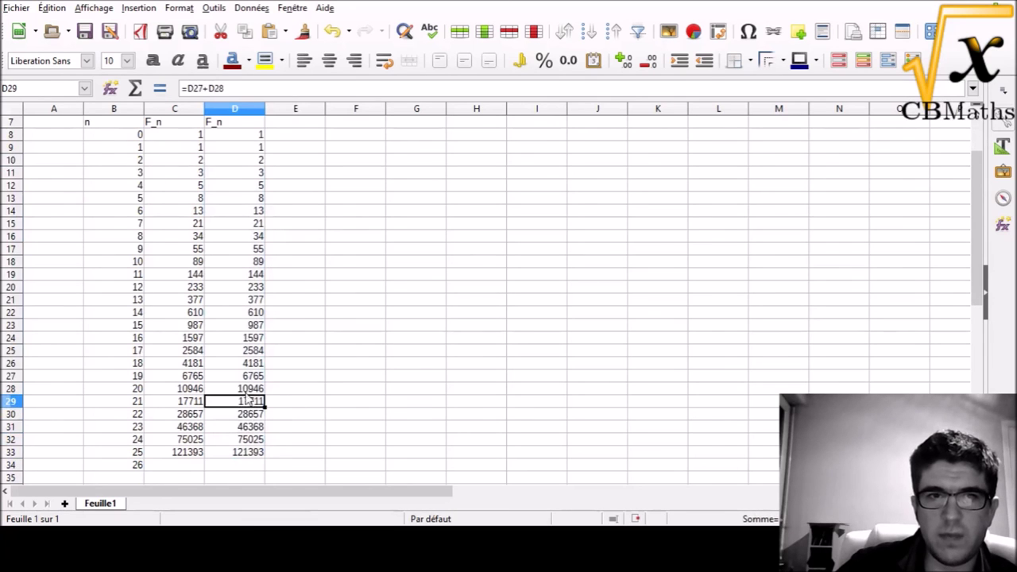
left_click(245, 376)
left_click(238, 314)
scroll(239, 290, "up", 2)
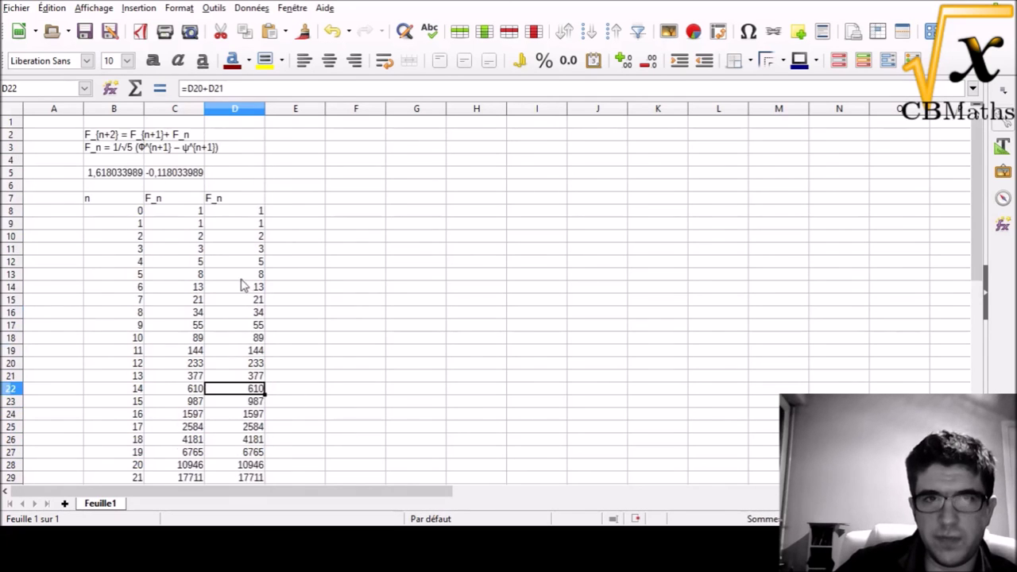
left_click(199, 236)
left_click(197, 211)
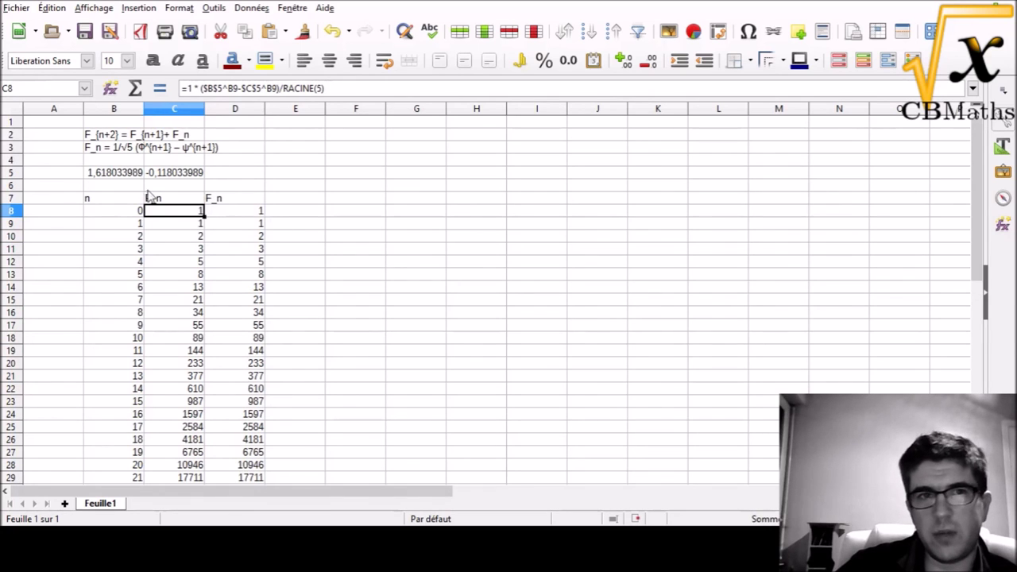
left_click(225, 213)
left_click(254, 229)
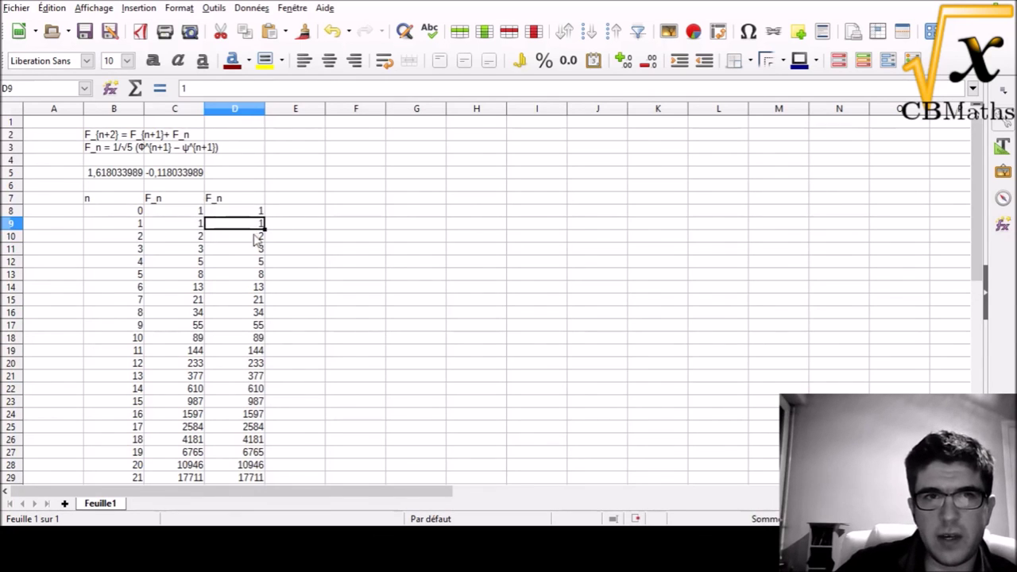
scroll(253, 285, "down", 2)
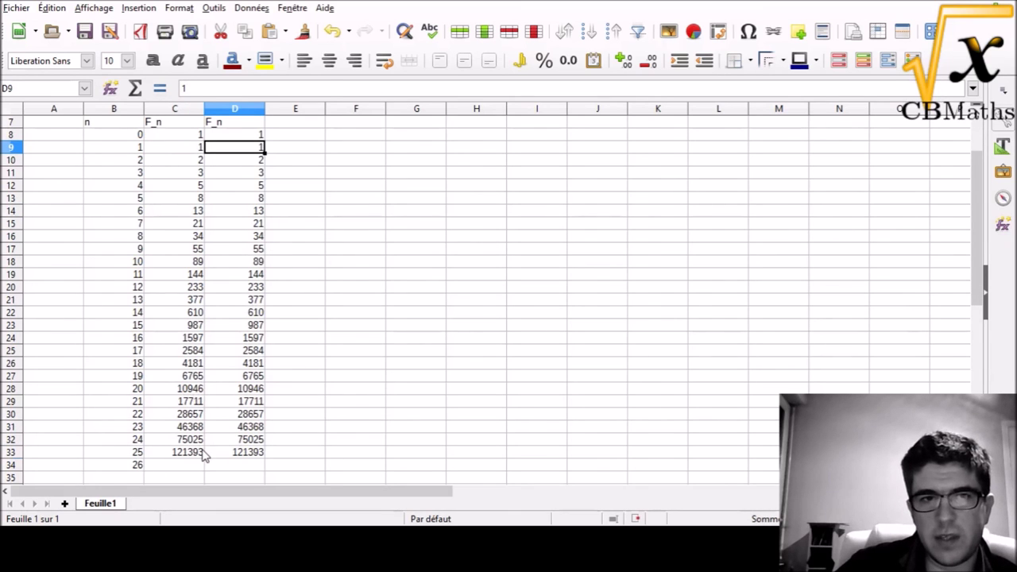
left_click(233, 453)
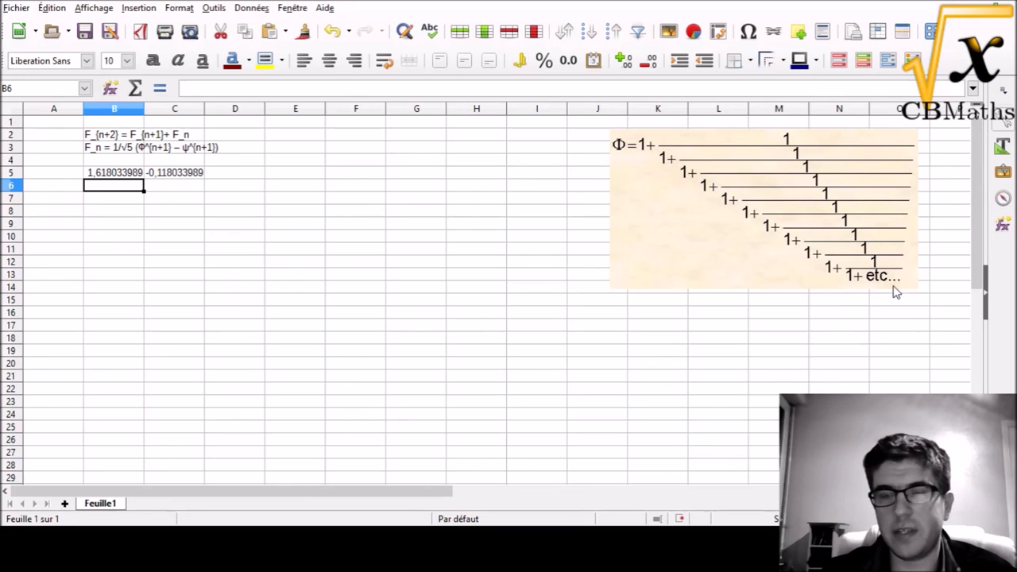
- Enter the sequence definition V₀ = 1 in B7 and V_{n+1} = 1 / (1+V_n) in B8
left_click(119, 198)
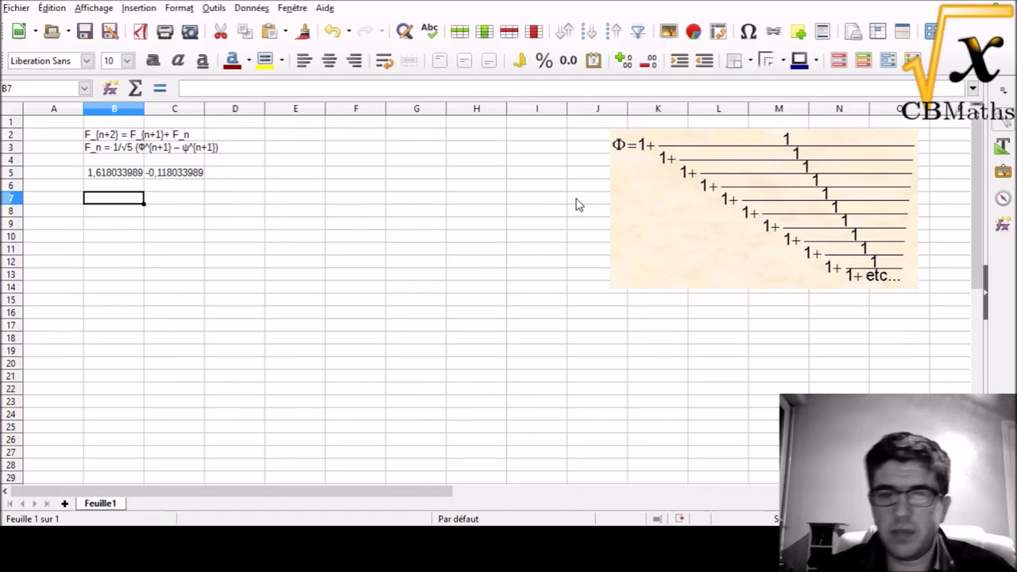
type("V₀ = 1")
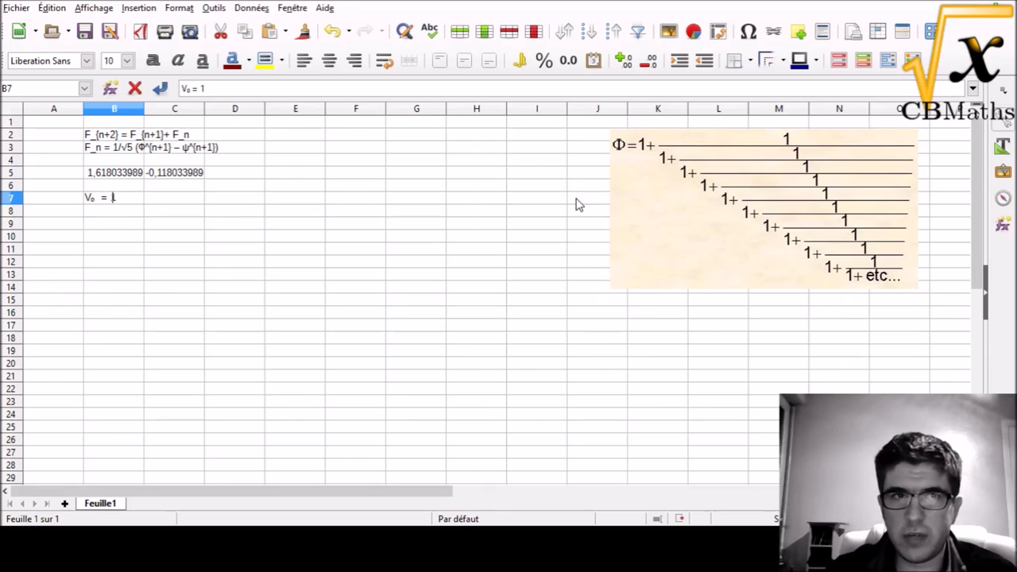
key("Return")
type("V_")
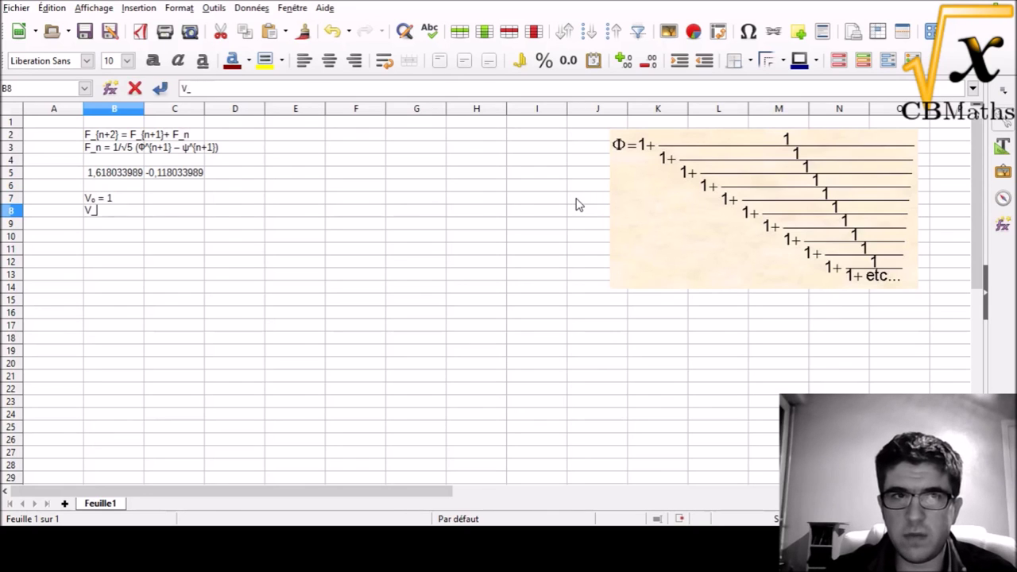
type("{n+1} = 1 / (1+V_n")
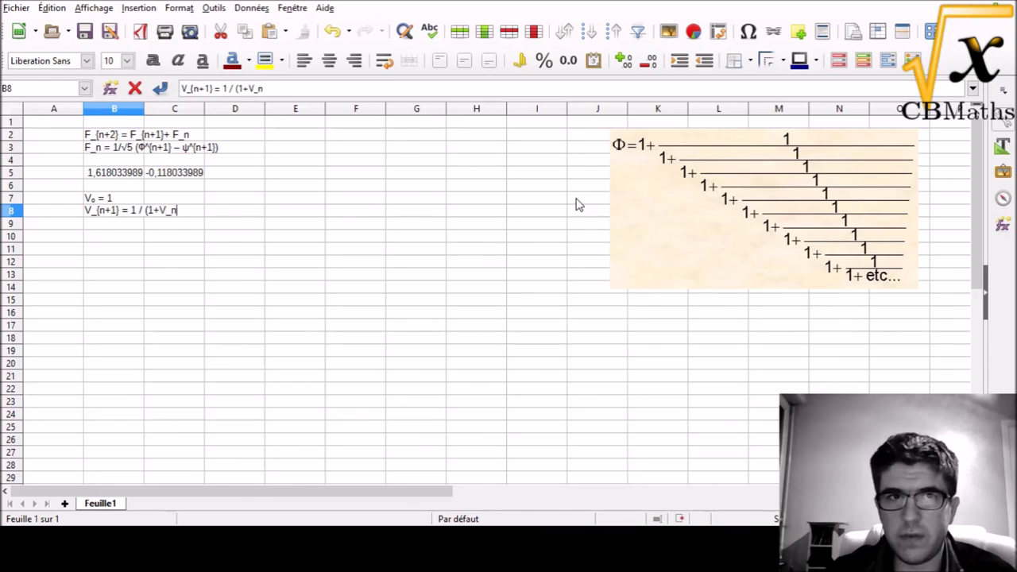
key("Return")
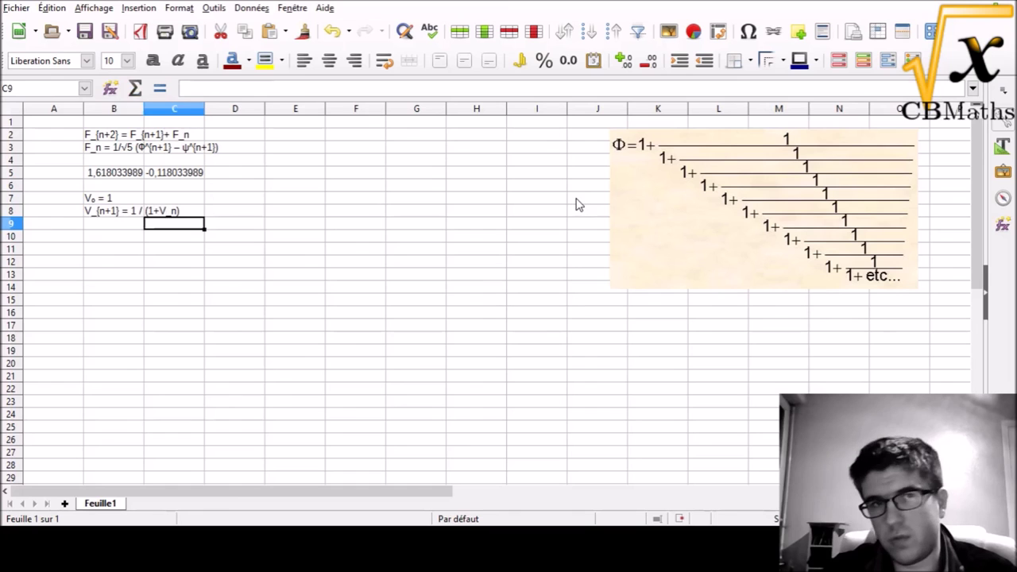
- Enter the table headers n in B10 and V_n in C10
key("Return")
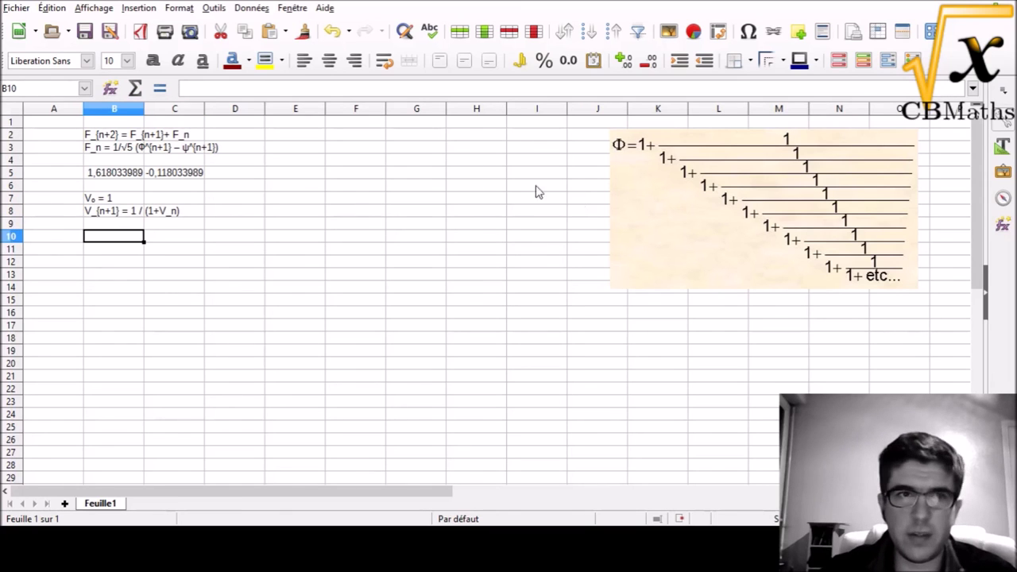
type("n")
key("Return")
key("Return")
key("Right")
key("Up")
key("Up")
type("V_n")
key("Return")
- Enter 0 in B11 and fill the series of n values down column B through B51
key("Left")
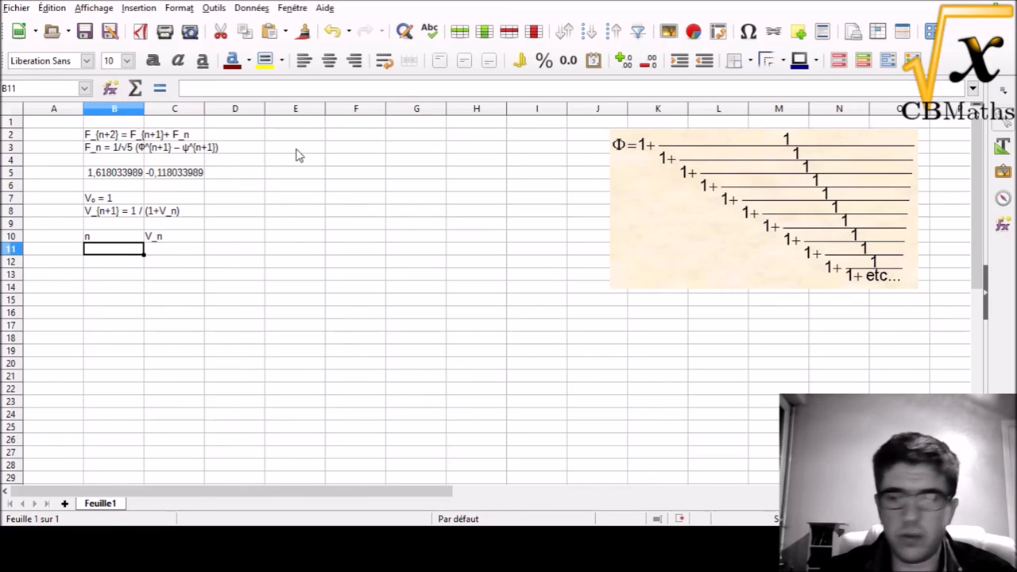
type("0")
key("Return")
left_click(124, 252)
left_click_drag(143, 255, 120, 425)
scroll(163, 399, "up", 6)
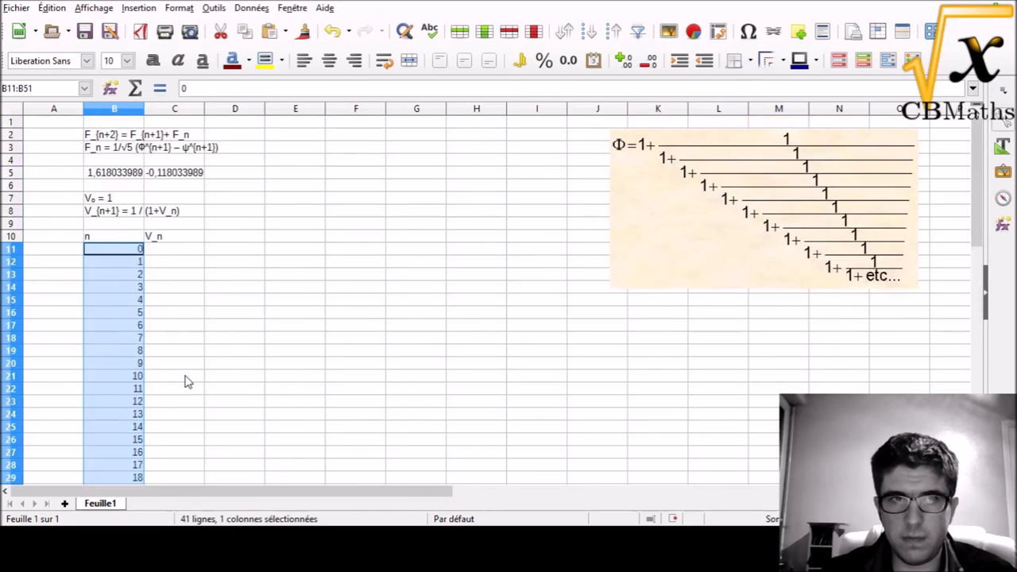
left_click(180, 326)
left_click(189, 253)
type("=")
key("Escape")
key("Down")
key("Left")
left_click(187, 251)
type("2")
key("Return")
- Enter the initial value 1 for V_n in C11, the row for n = 0
left_click(189, 253)
type("1")
key("Return")
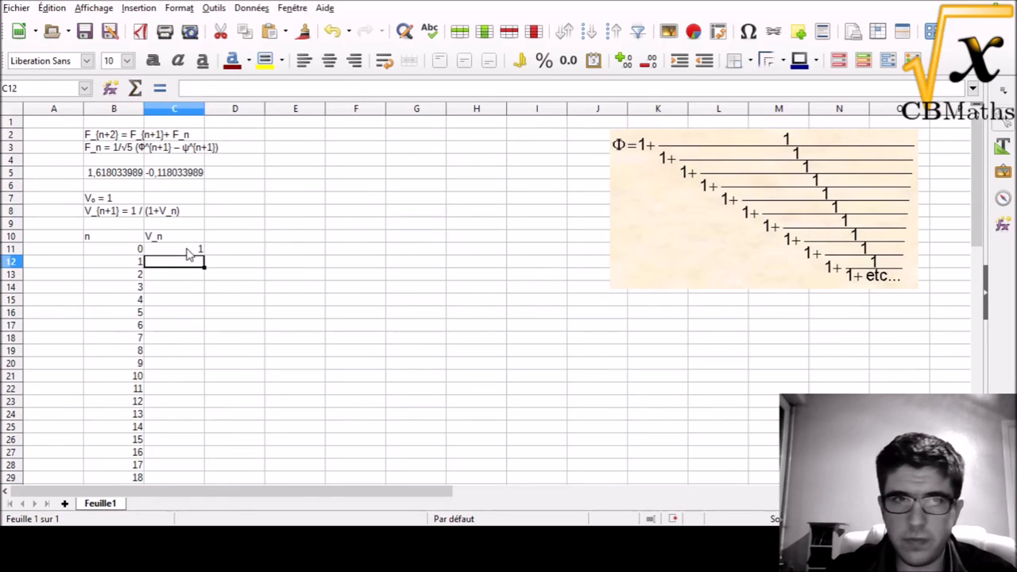
- Enter the recurrence formula =1/(1+C11) in cell C12
type(")")
key("BackSpace")
type("=")
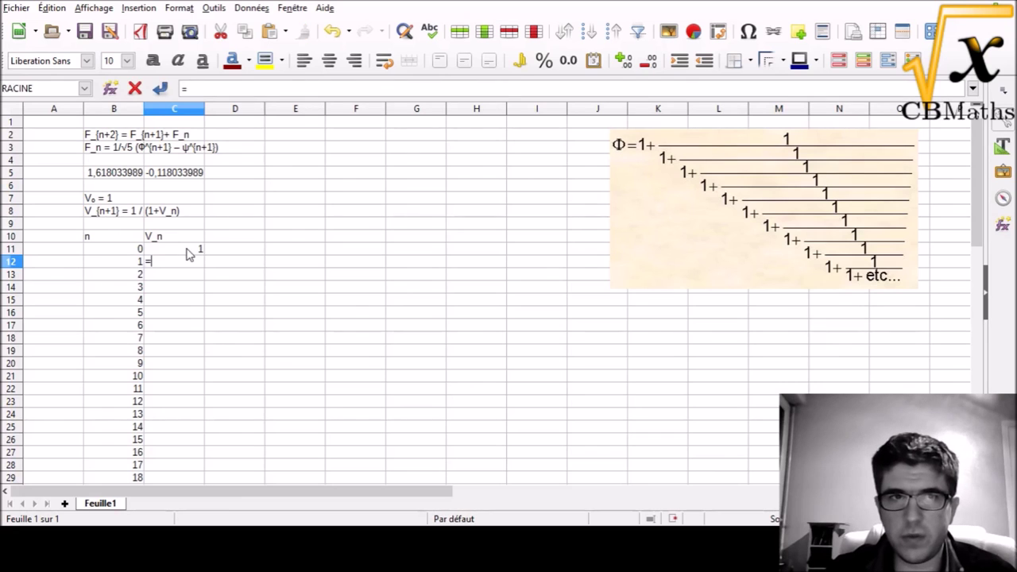
type("1/(1+")
left_click(196, 251)
type(")")
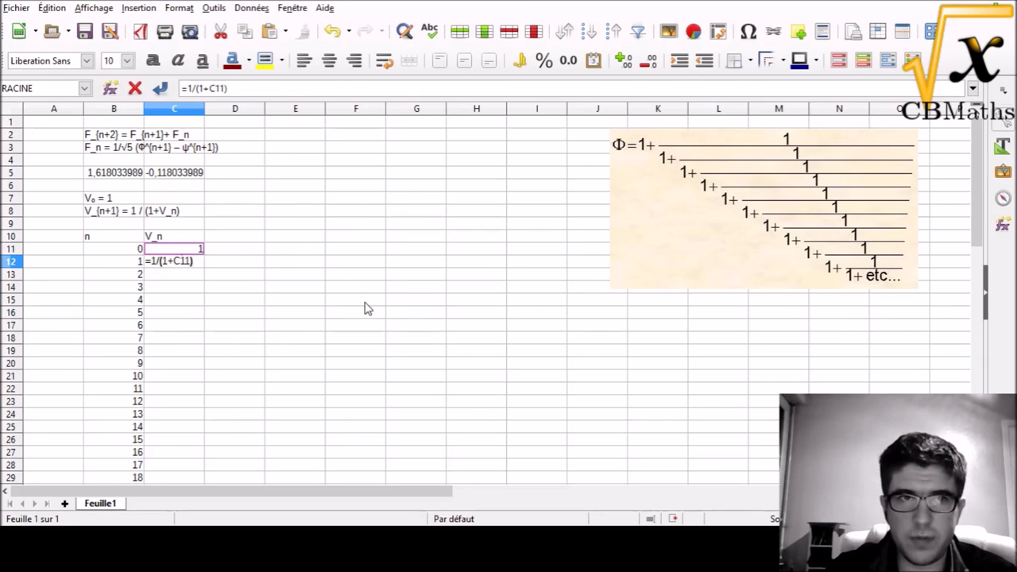